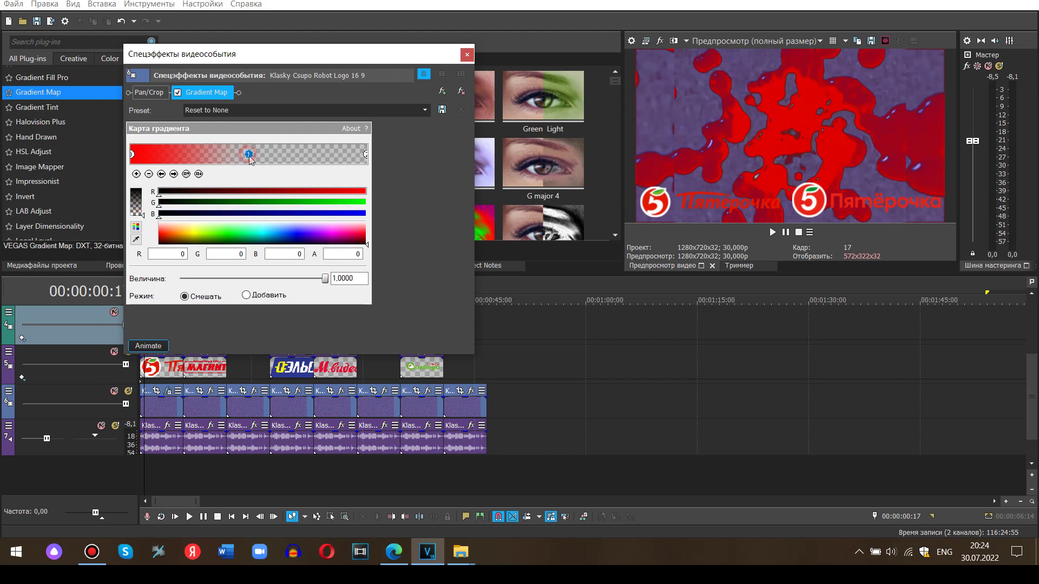
Build the first clip's gradient from red through white and an added green stop (0, 255, 0) to opaque white.
left_click_drag(303, 235, 288, 165)
left_click(136, 174)
left_click_drag(287, 235, 287, 246)
mouse_move(352, 202)
left_mouse_down()
mouse_move(365, 201)
mouse_move(336, 230)
mouse_move(346, 213)
left_mouse_up()
left_click(365, 154)
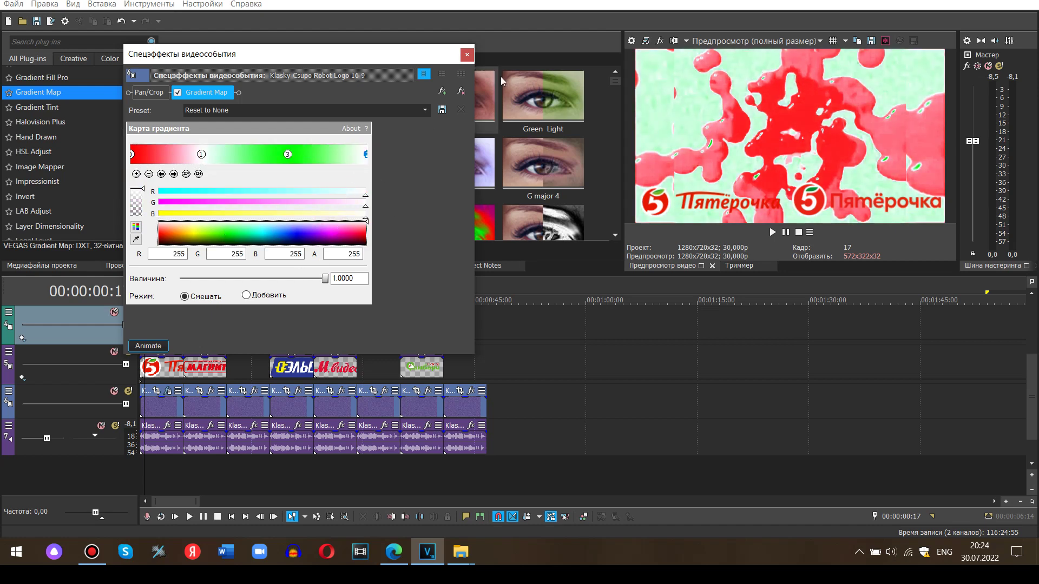
Move the gradient's green stop slightly toward the white end and recolour it to R 0, G 208, B 63.
left_click(288, 155)
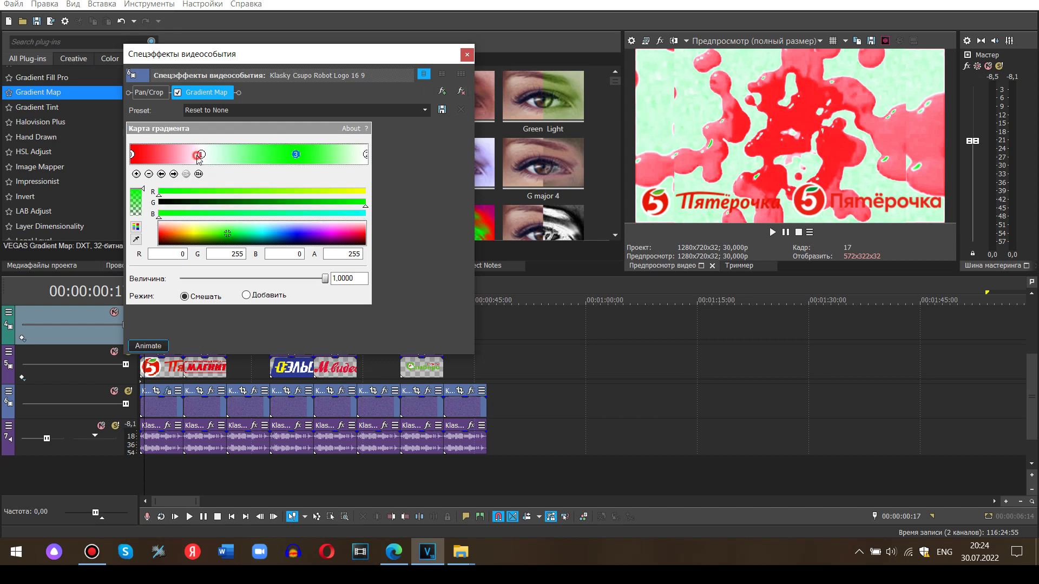
left_click(202, 155)
left_click(296, 155)
left_click_drag(299, 204, 328, 209)
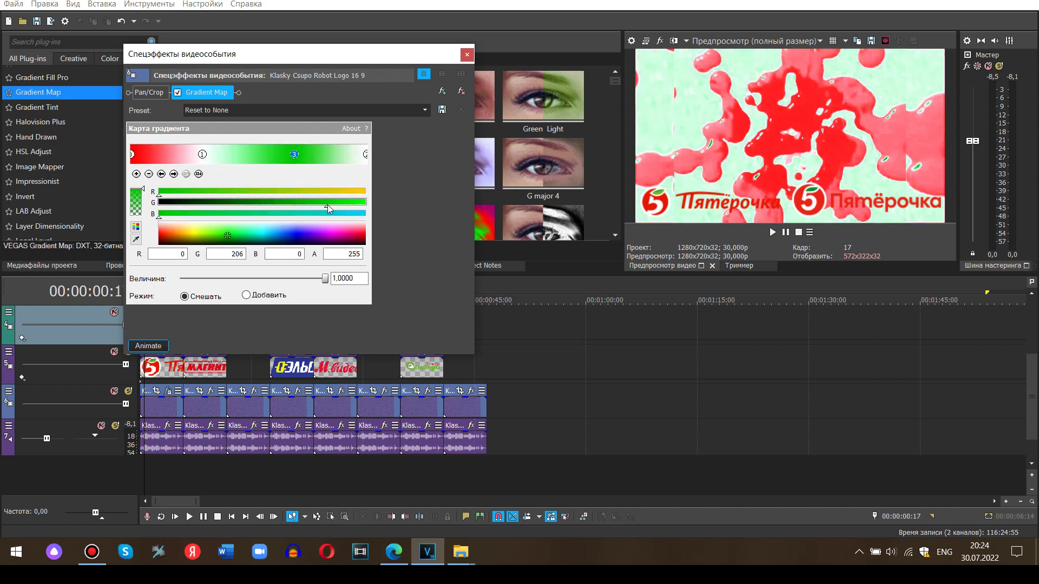
left_click(210, 215)
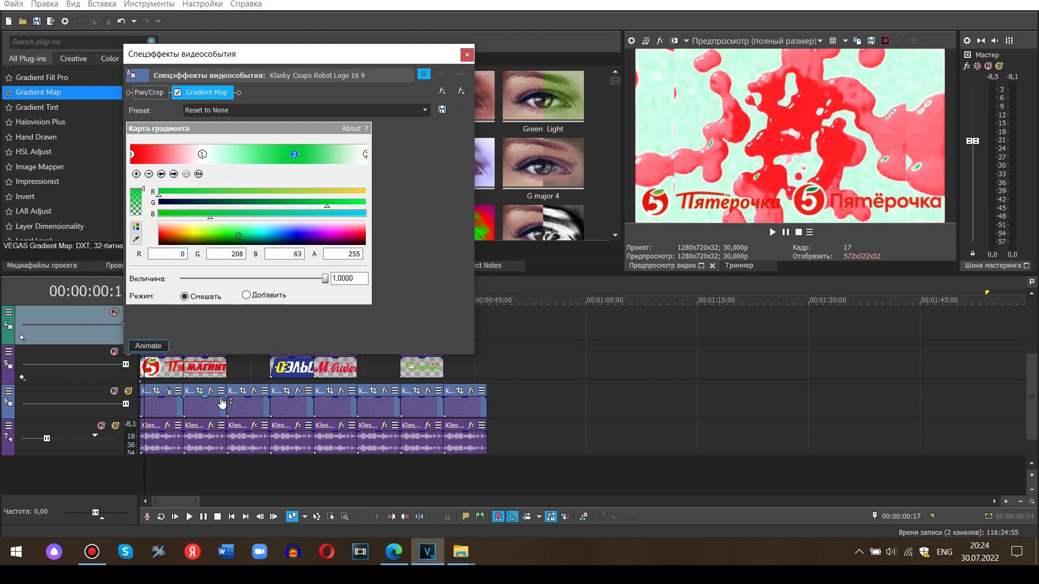
Add the IL Vocodex (demo) effect to the first audio event and load its Chord preset.
left_click(167, 426)
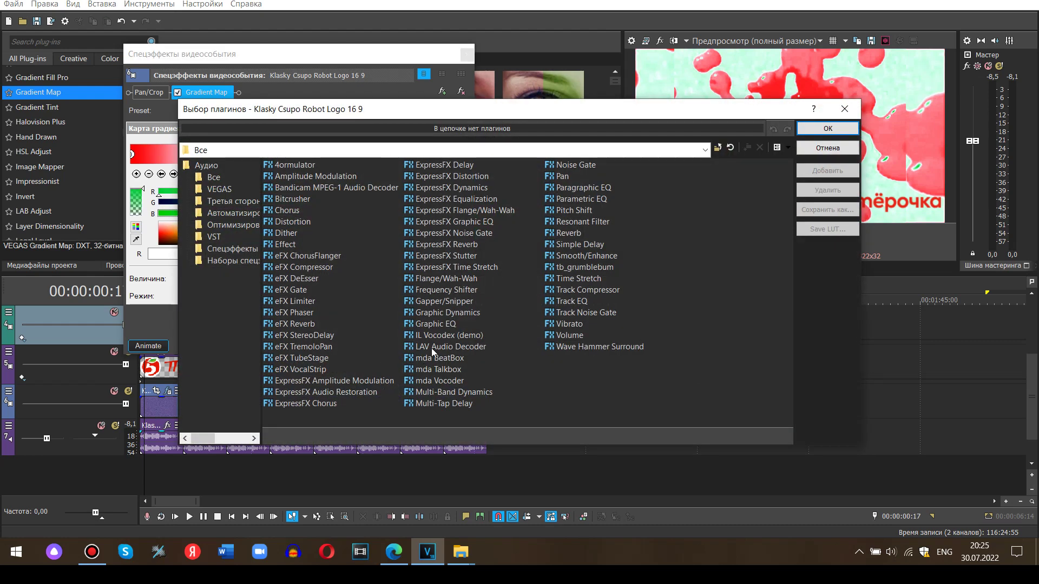
left_click(445, 335)
left_click(811, 170)
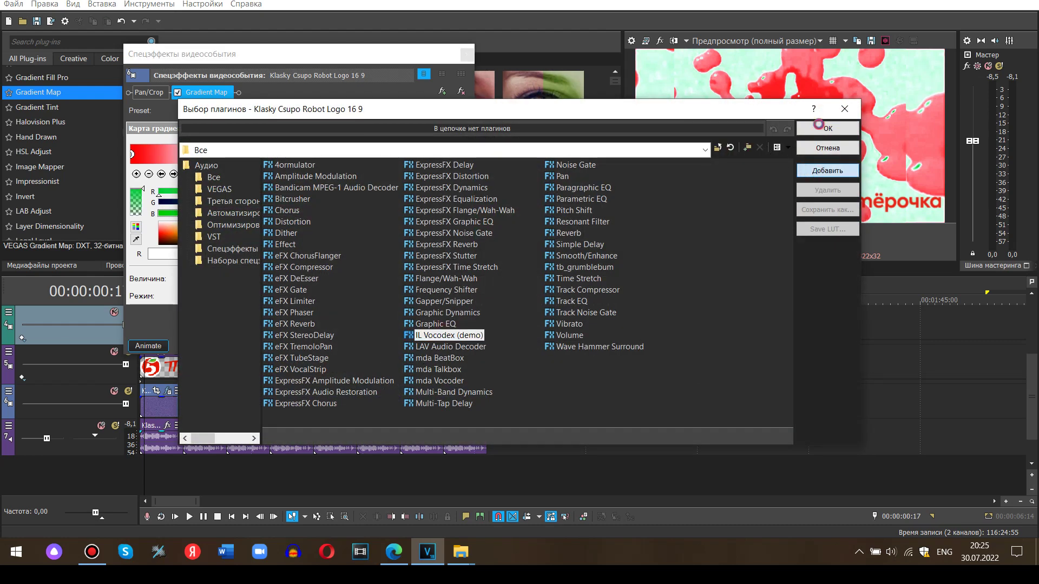
left_click(818, 126)
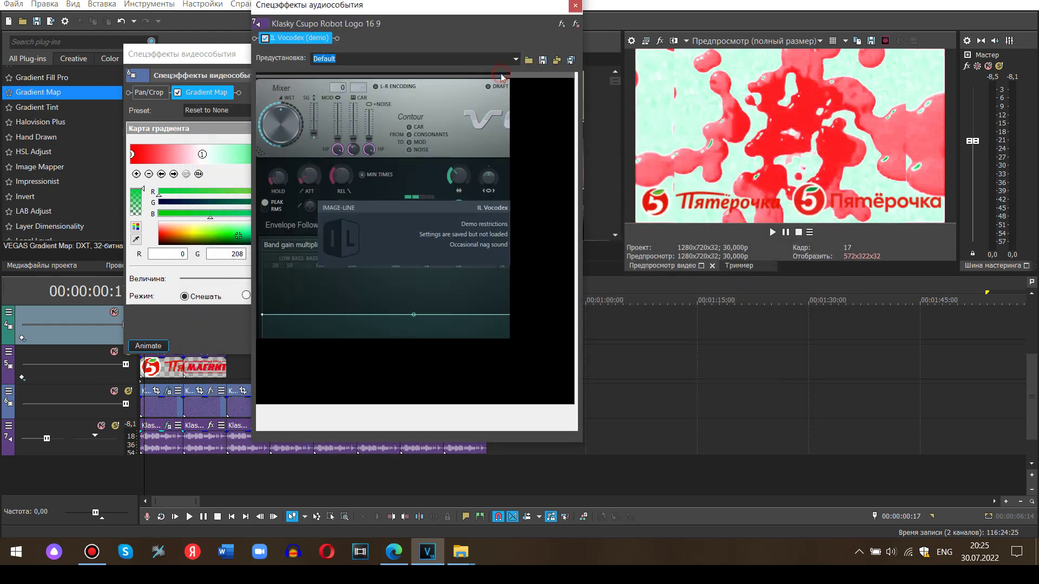
left_click(504, 76)
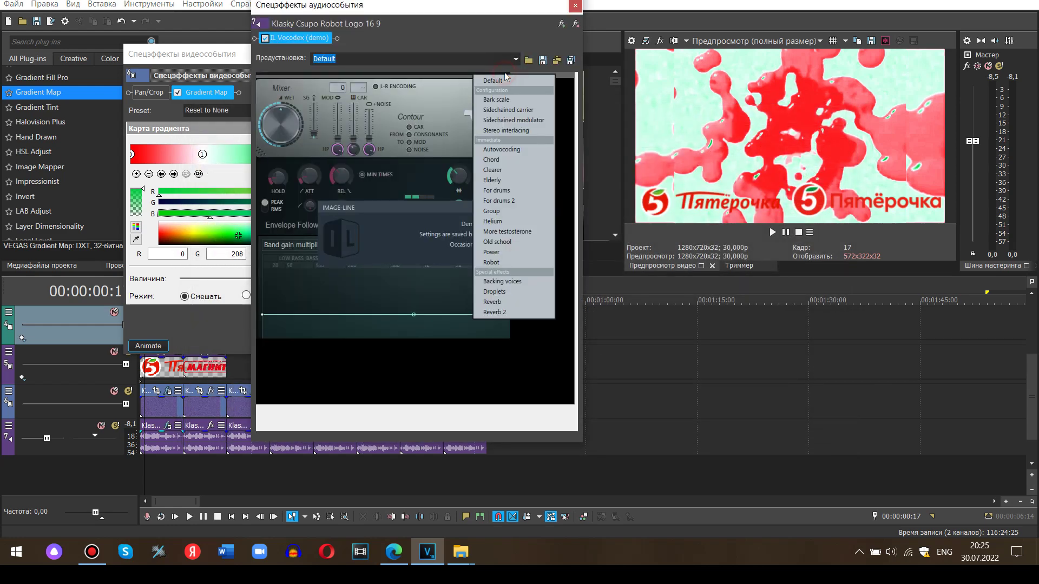
left_click(503, 158)
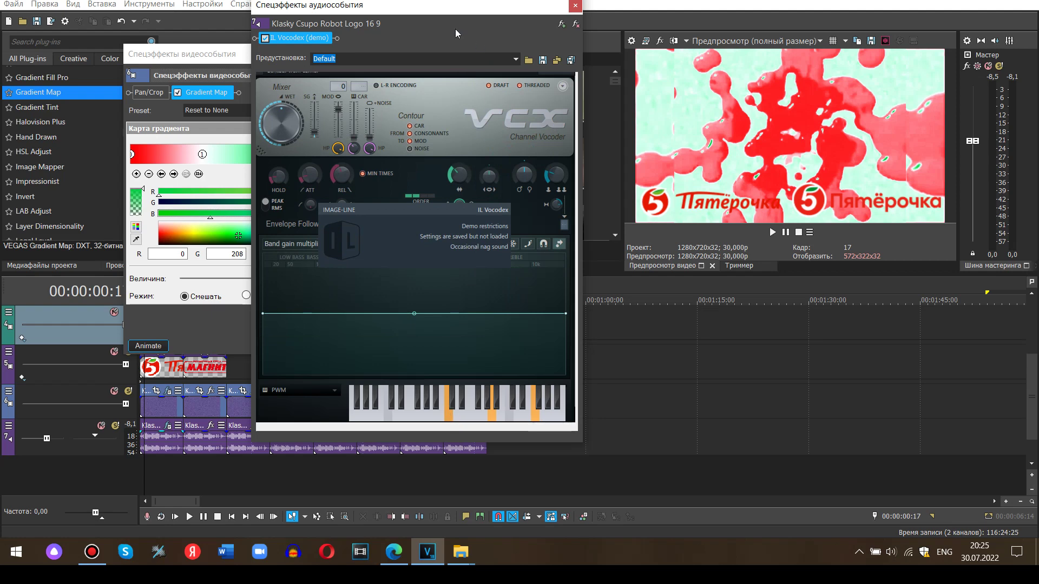
Replace the preset notes on the first event's Vocodex keyboard with a seven-note chord of alternating black and white keys.
left_click(237, 51)
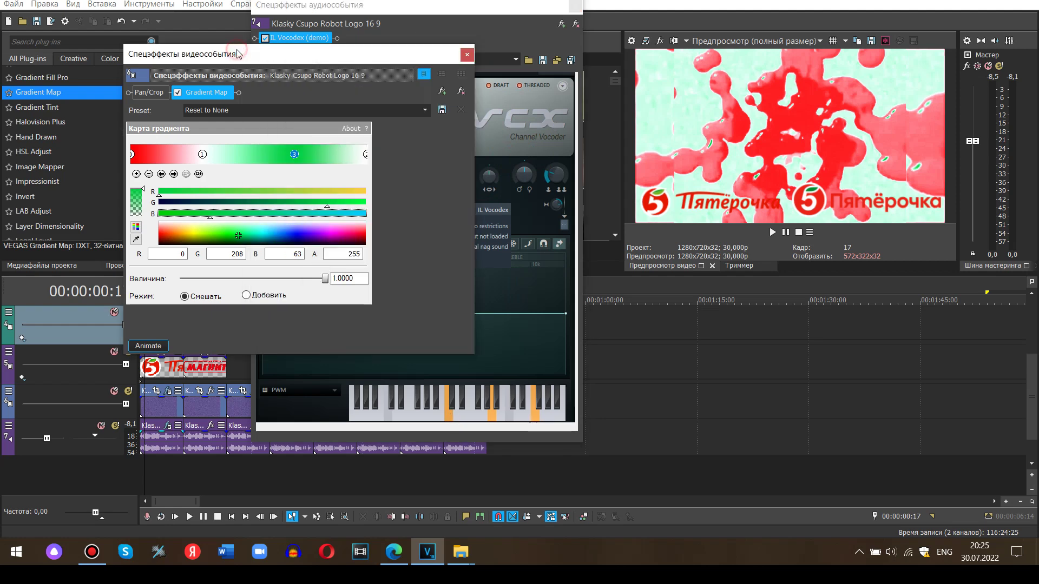
left_click(448, 416)
left_click(376, 401)
left_click(402, 418)
left_click(427, 403)
left_click(439, 412)
left_click(453, 402)
left_click(466, 414)
left_click(489, 400)
left_click(377, 403)
left_click(393, 400)
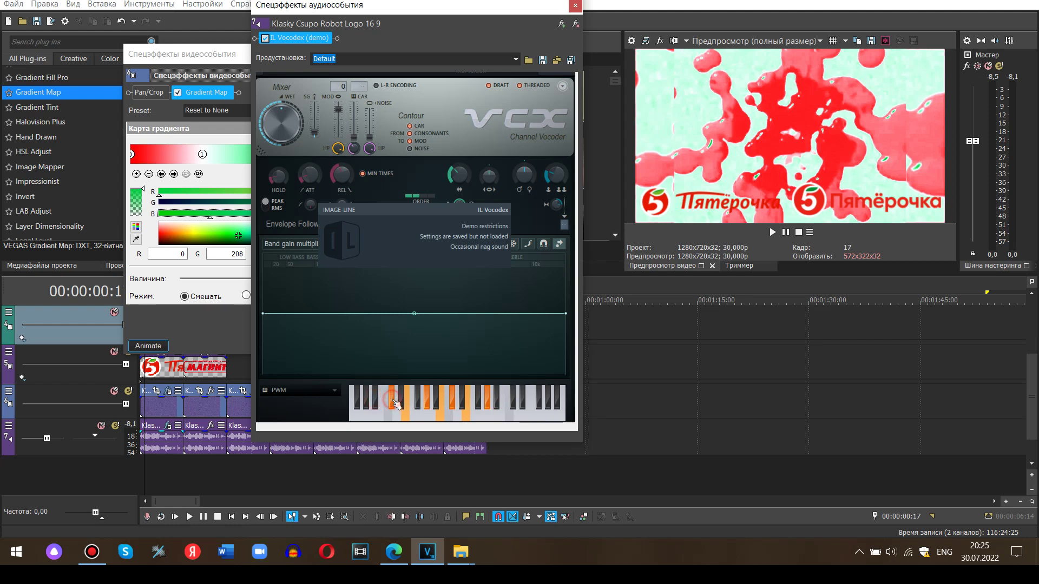
Scrub through the first clip to check its new colours, and close both effects windows.
left_click(216, 55)
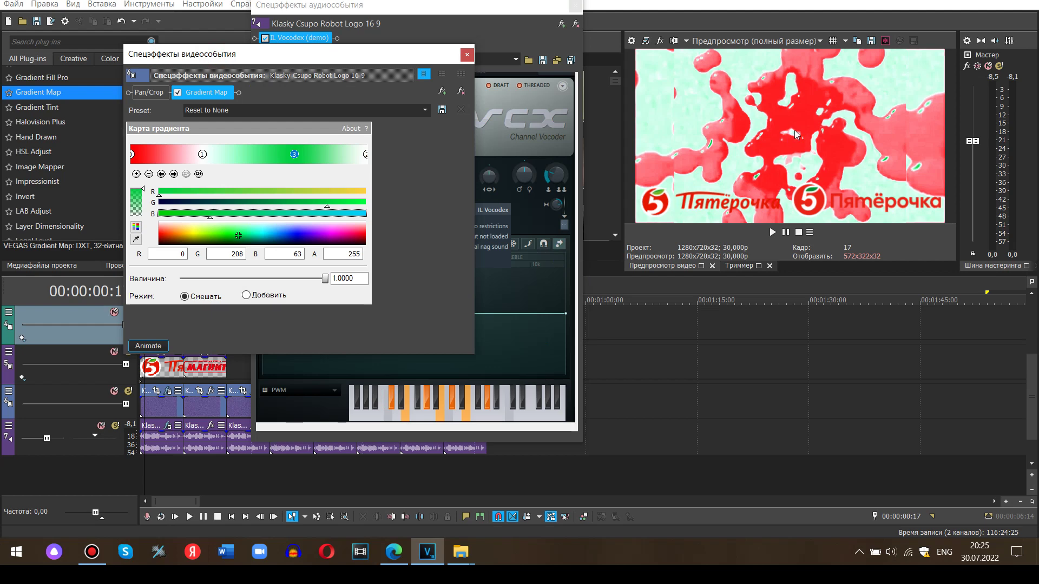
left_click(162, 466)
left_click_drag(161, 466, 173, 472)
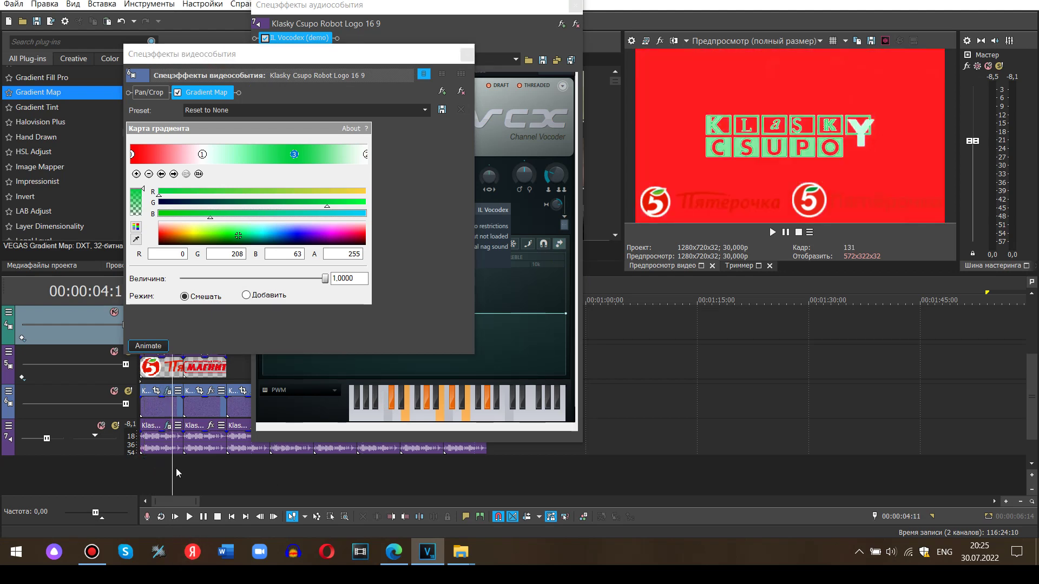
left_click(466, 55)
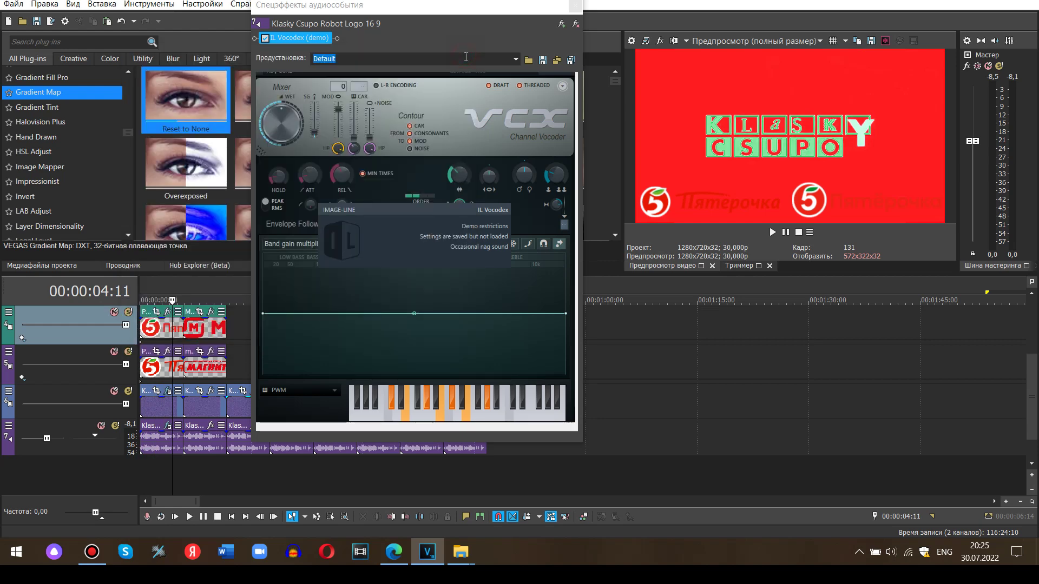
left_click(575, 22)
Apply the Gradient Map Reset to None preset to the second video clip and set its first stop to red (255, 0, 0).
left_click(208, 457)
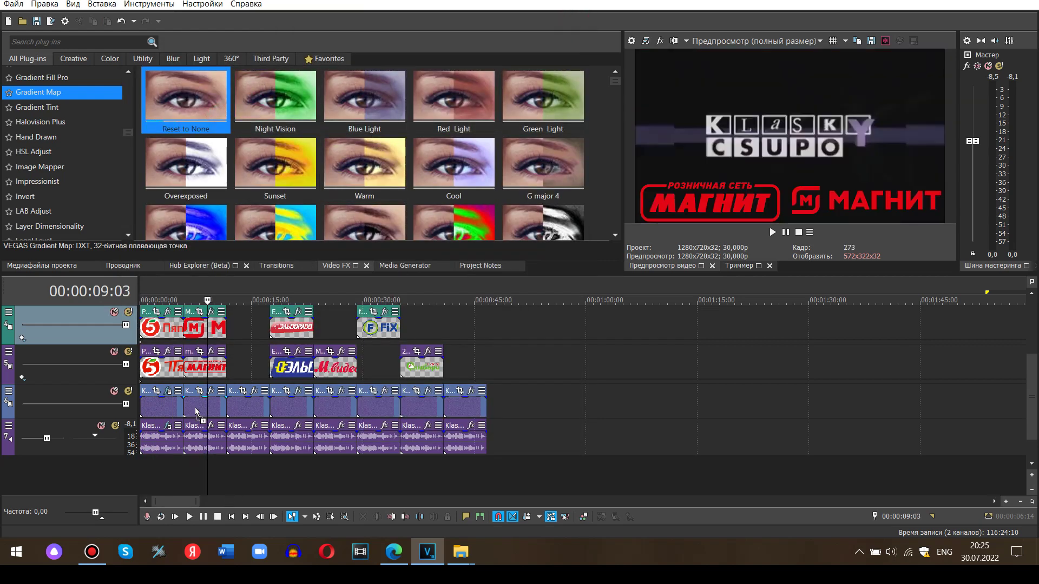
left_click_drag(195, 409, 196, 408)
left_click_drag(296, 234, 293, 244)
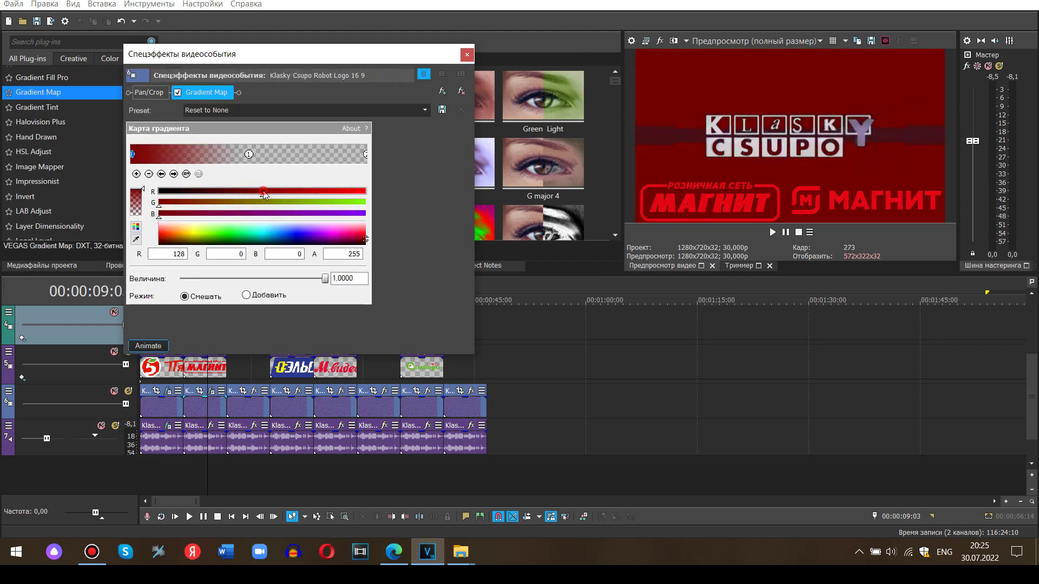
left_click(264, 191)
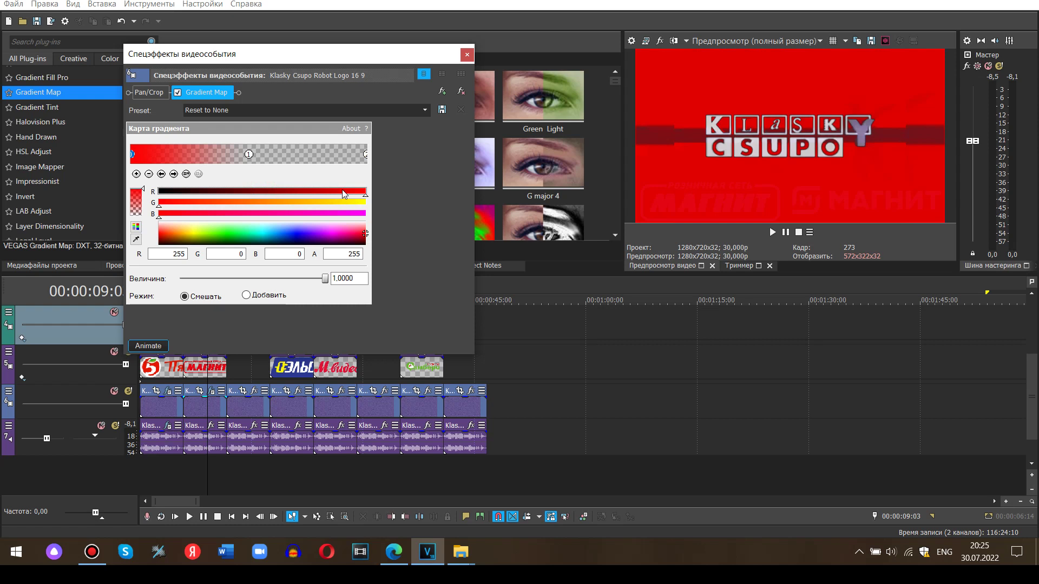
Set the second clip's middle gradient stop to opaque white and its end stop to opaque yellow (255, 255, 0).
left_click(250, 155)
left_click_drag(287, 234, 375, 158)
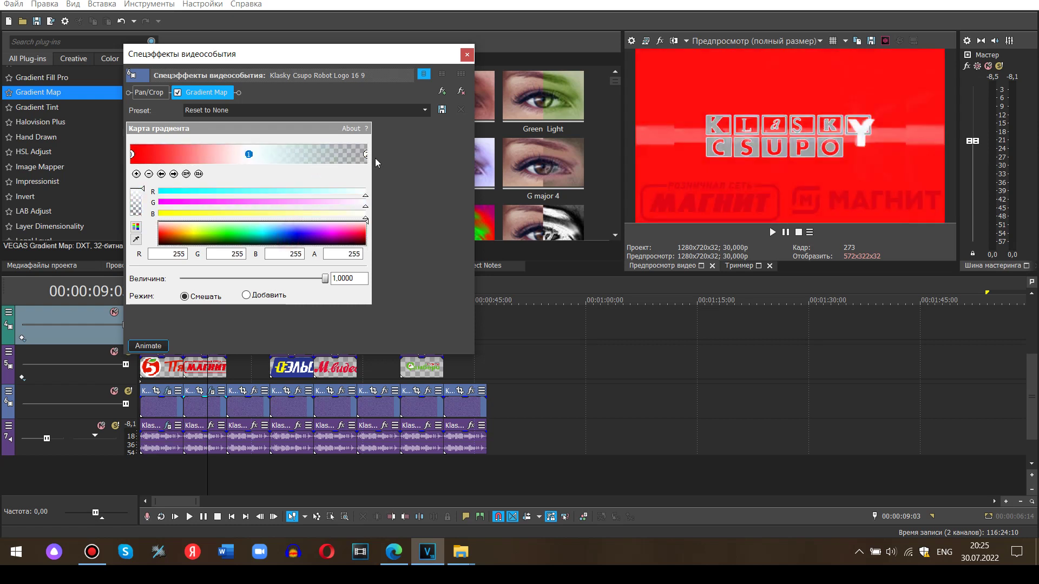
left_click(366, 155)
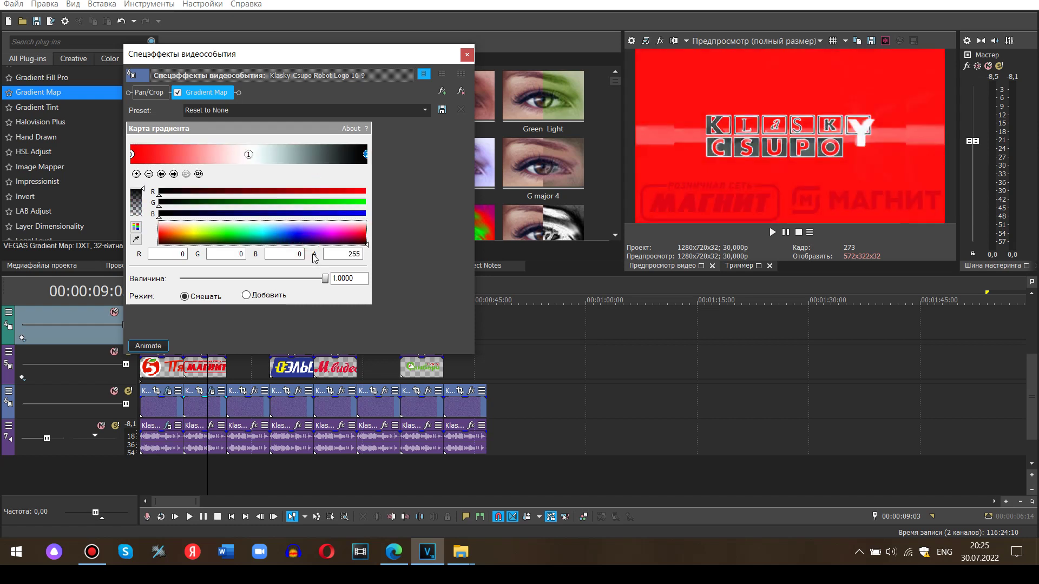
left_click(317, 220)
left_click_drag(365, 217, 107, 227)
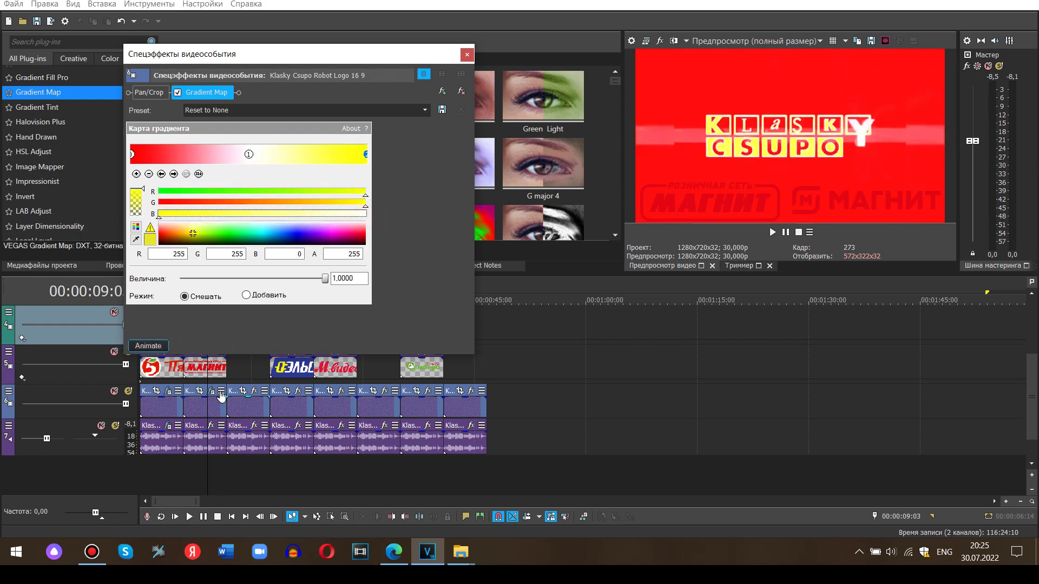
Add IL Vocodex (demo) to the second clip's audio event and select the Chord preset.
left_click(211, 425)
left_click(449, 334)
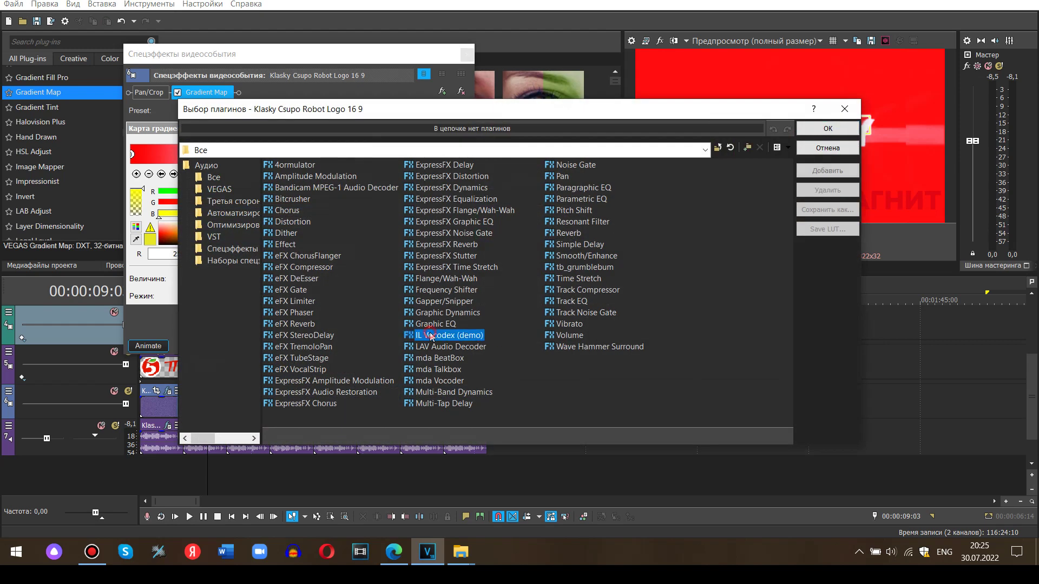
left_click(826, 170)
left_click(816, 129)
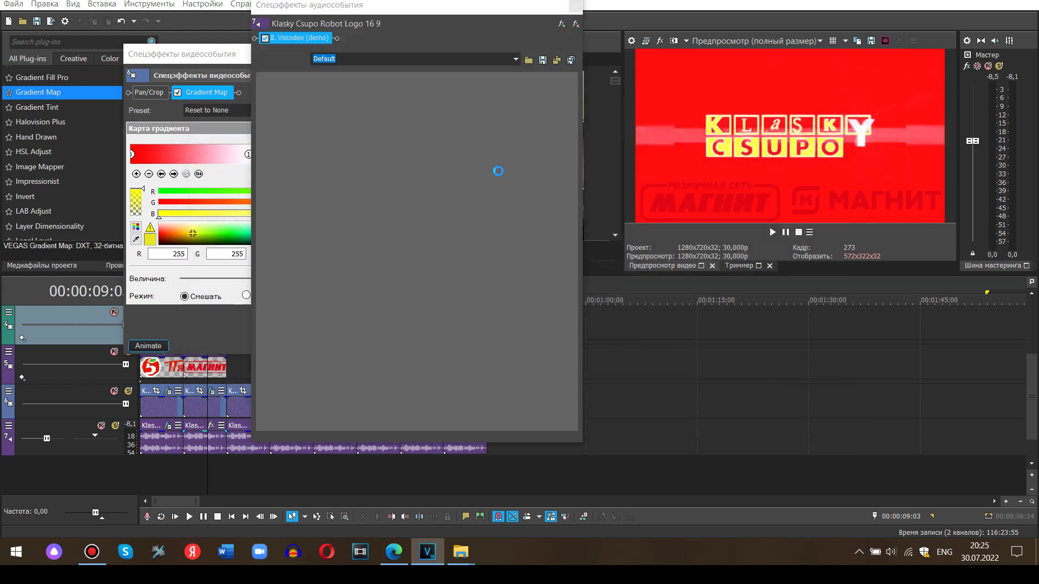
left_click(504, 74)
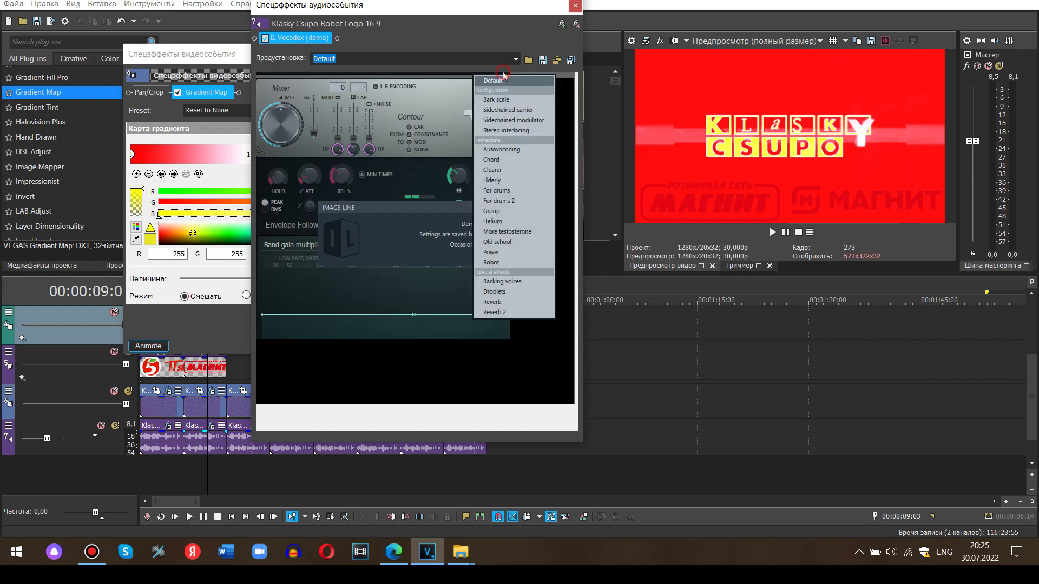
left_click(501, 161)
Rework the chord on the second event's Vocodex keyboard by switching preset notes and adding further black and white keys.
left_click(451, 406)
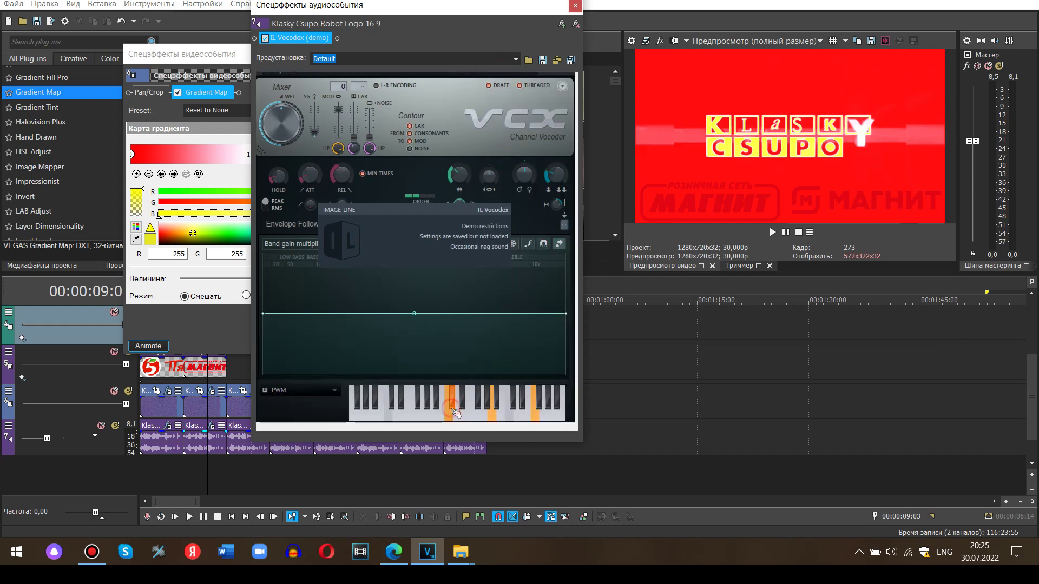
left_click(492, 415)
left_click(533, 416)
left_click(426, 400)
left_click(476, 415)
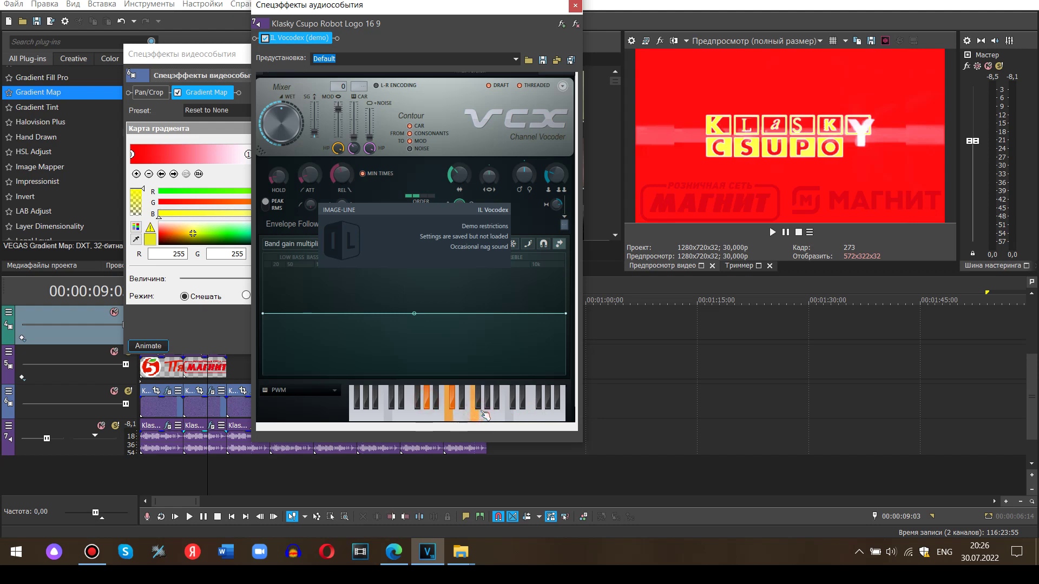
left_click(488, 401)
left_click(523, 403)
left_click(533, 414)
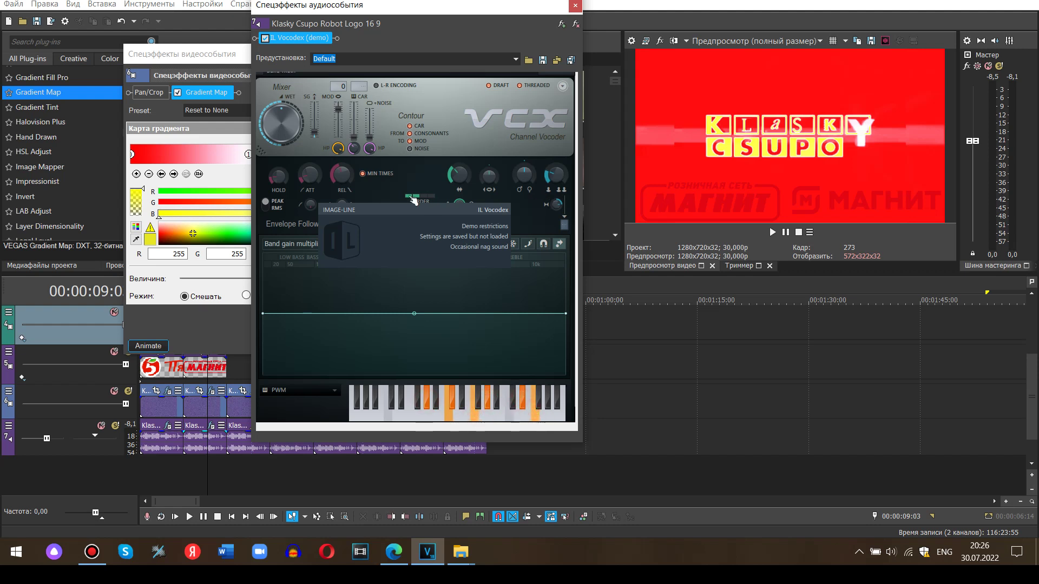
Scrub through the second clip to review its recolouring, and close both effects windows.
left_click(215, 57)
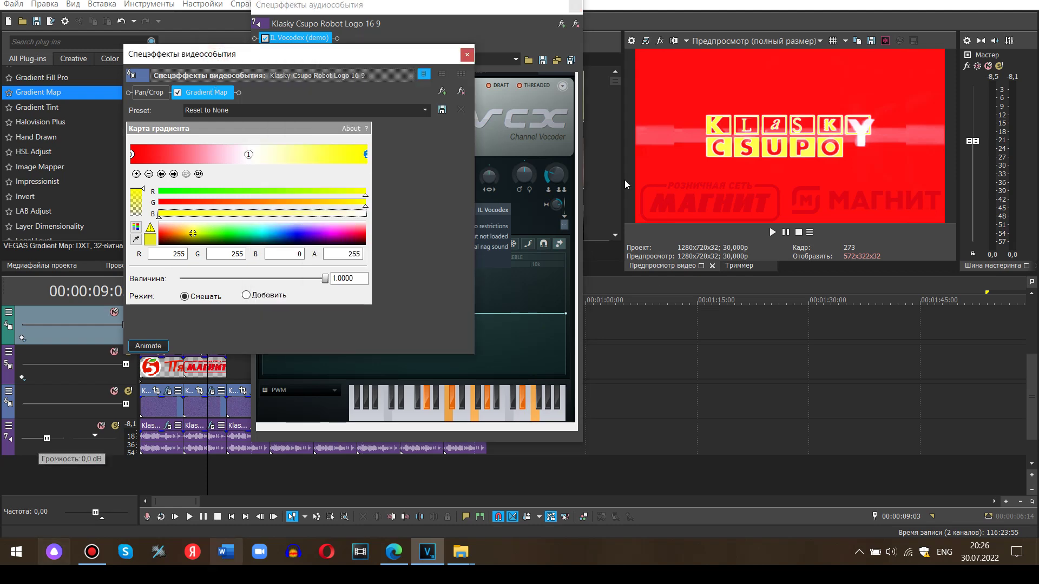
left_click(185, 466)
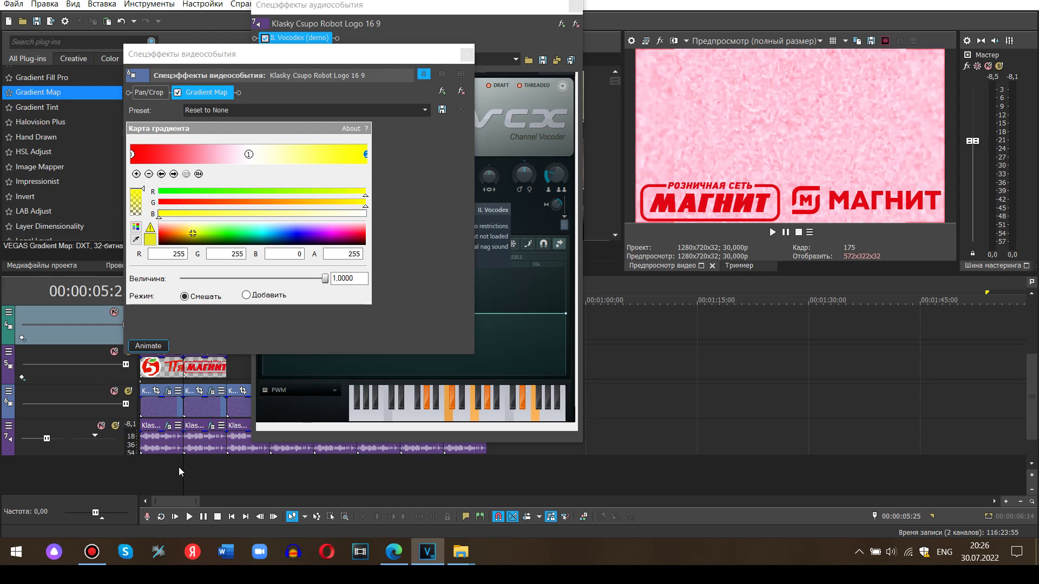
left_click_drag(182, 468, 223, 471)
left_click(466, 56)
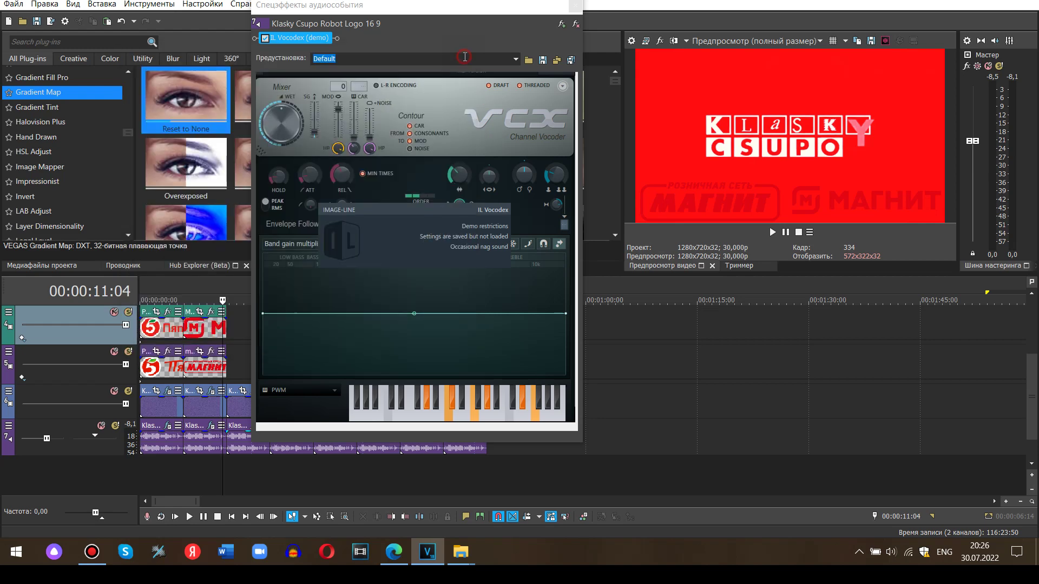
left_click(578, 6)
Apply the Gradient Map Reset to None preset to the third video clip and set its first stop to orange (255, 128, 0).
left_click(244, 469)
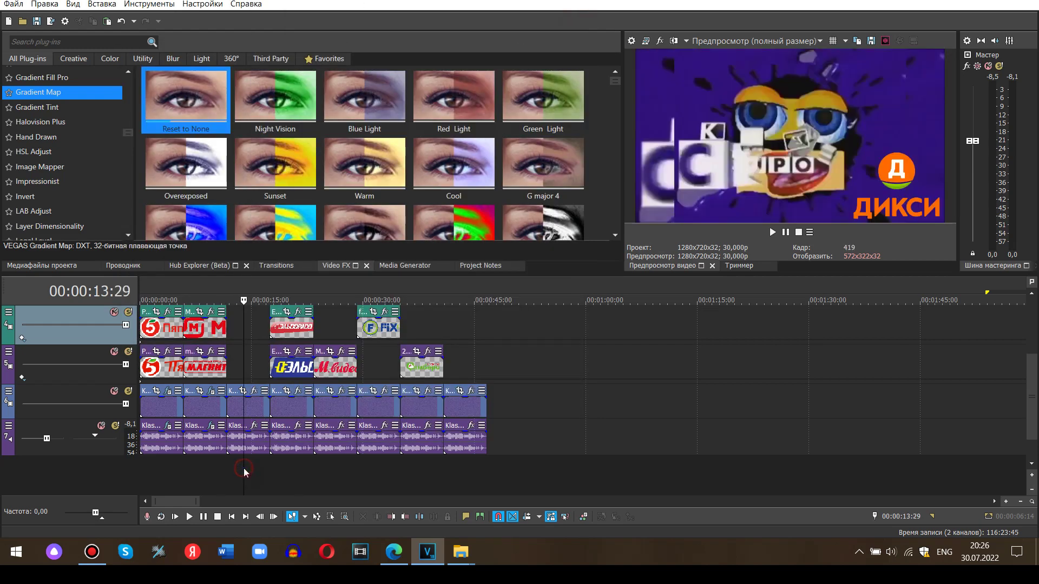
left_click(251, 474)
left_click_drag(195, 87, 258, 406)
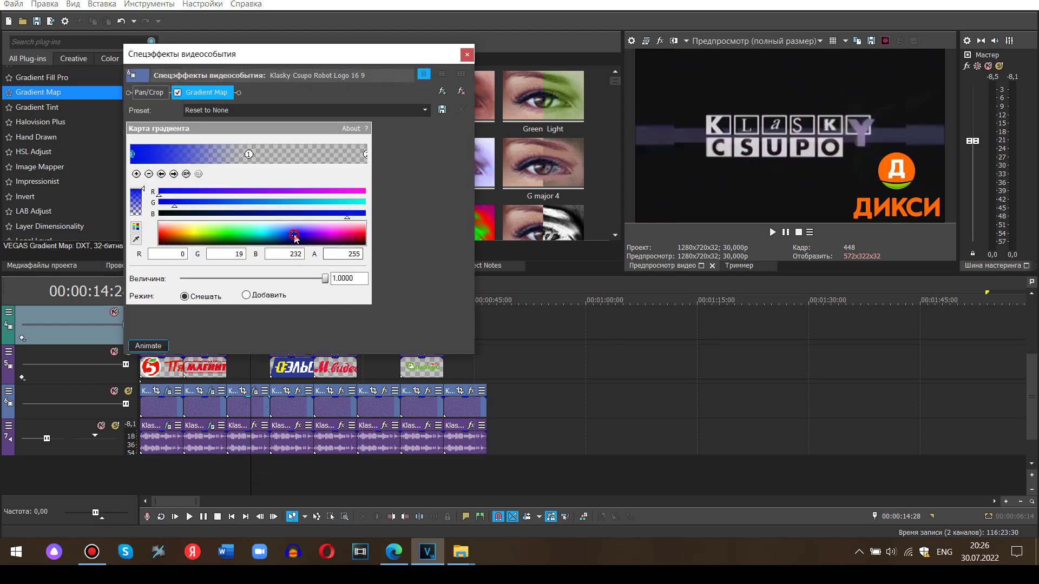
left_click(294, 243)
left_click(358, 192)
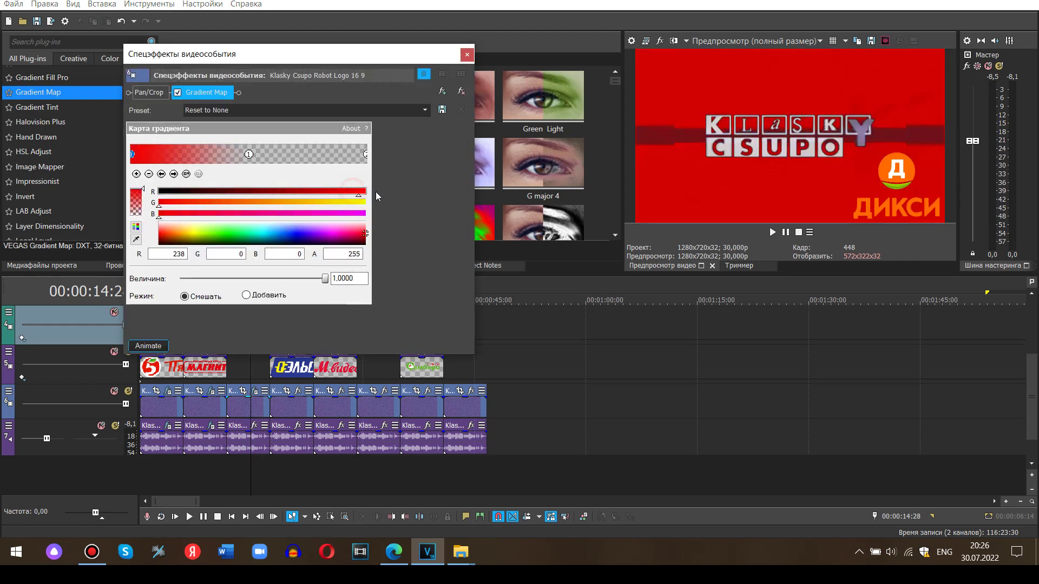
left_click(260, 205)
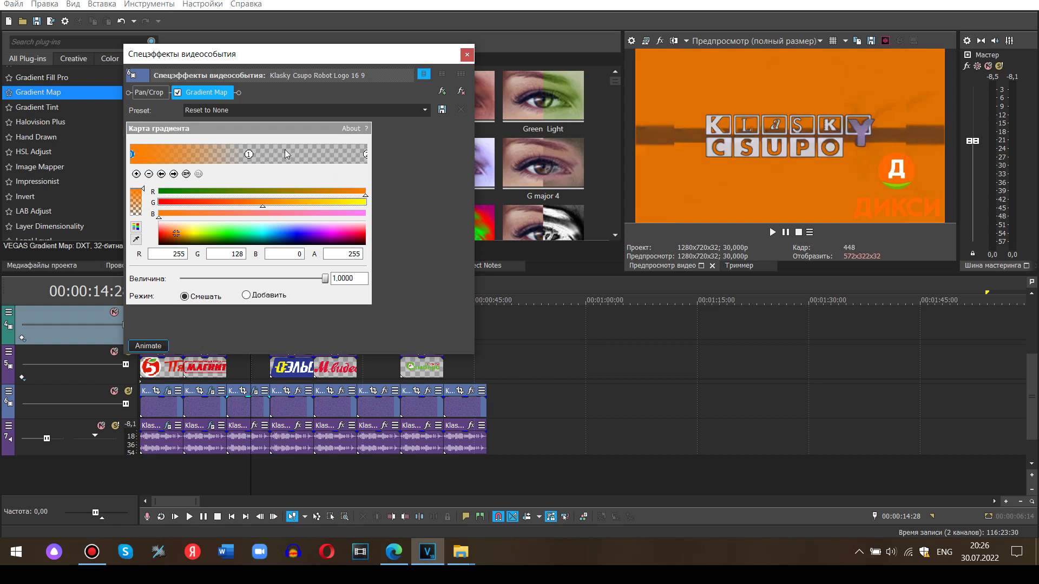
Make the middle stop of the third clip's Gradient Map opaque orange, with full red and about half green.
left_click(248, 154)
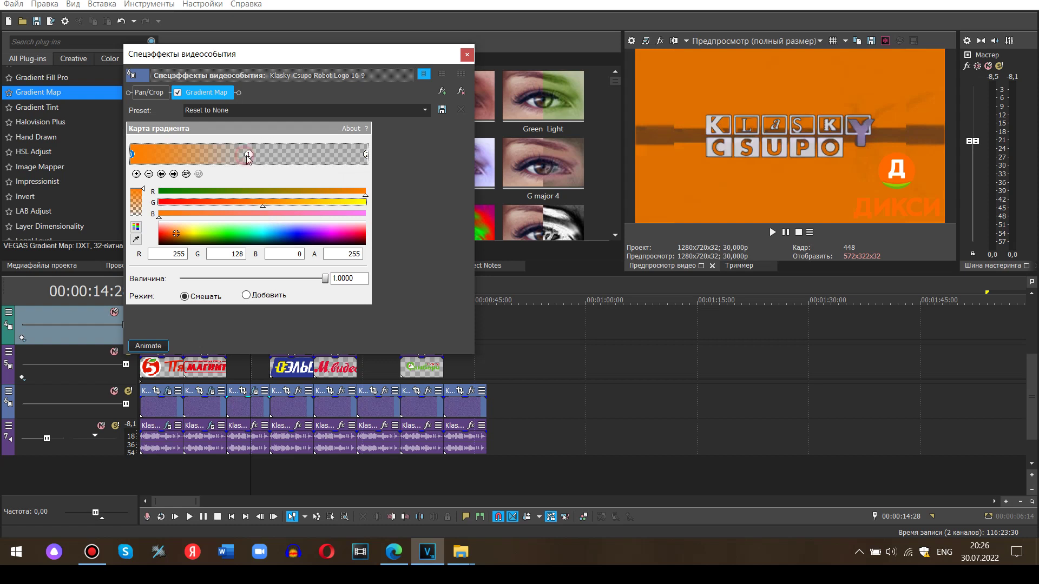
left_click(283, 236)
left_click_drag(283, 237, 292, 249)
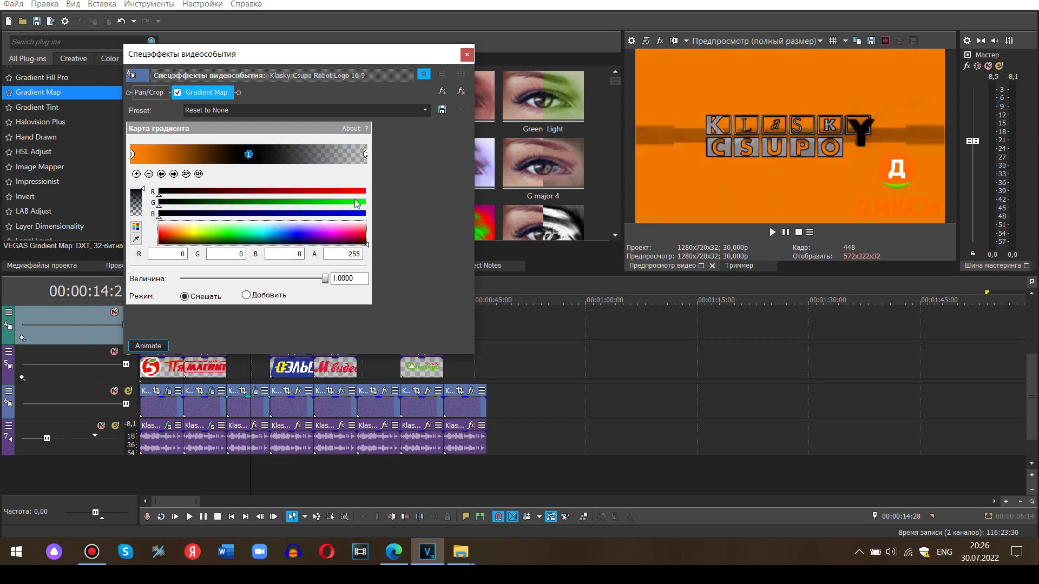
left_click(363, 191)
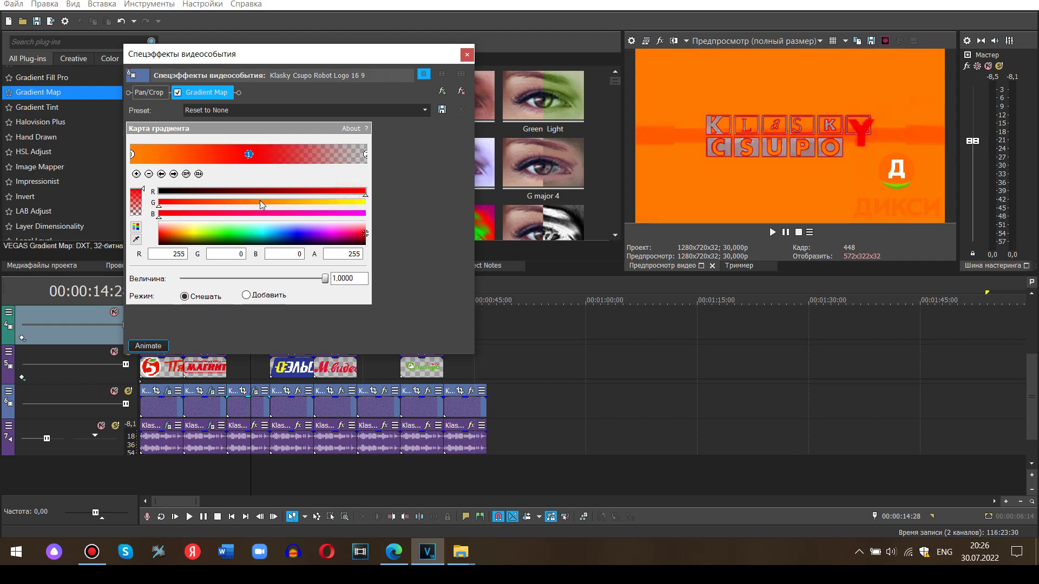
left_click(254, 201)
Set the third clip's first gradient stop to green (0, 184, 0) and its last stop to opaque white, and close the effects window.
left_click(131, 154)
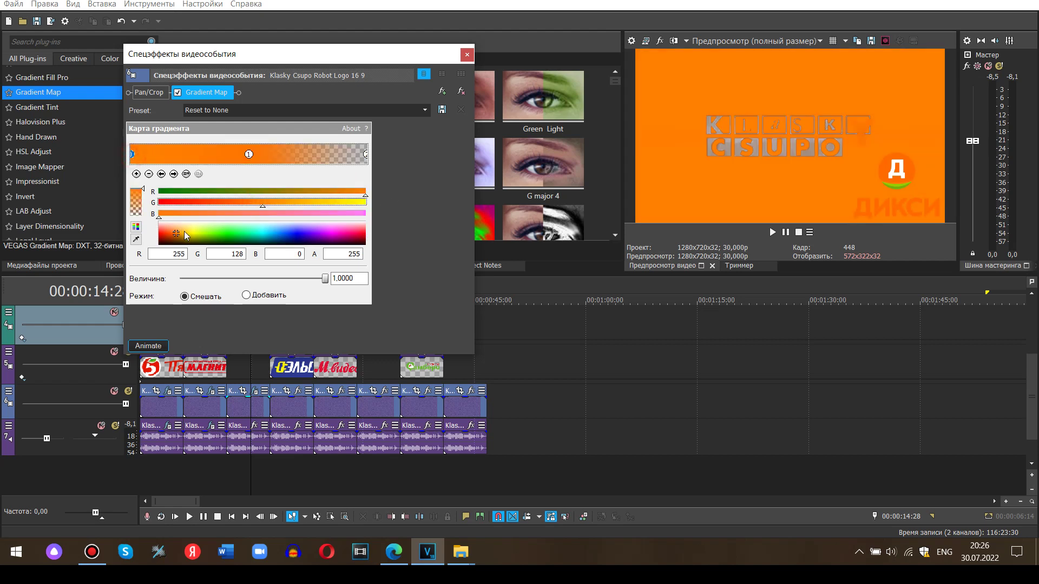
left_click(308, 201)
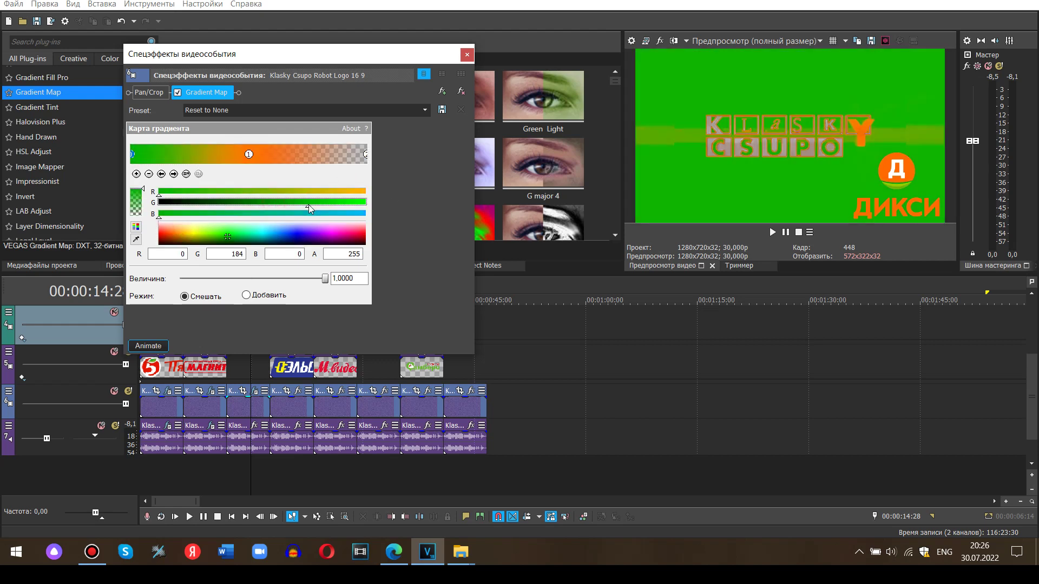
left_click(366, 154)
left_click_drag(328, 229, 325, 109)
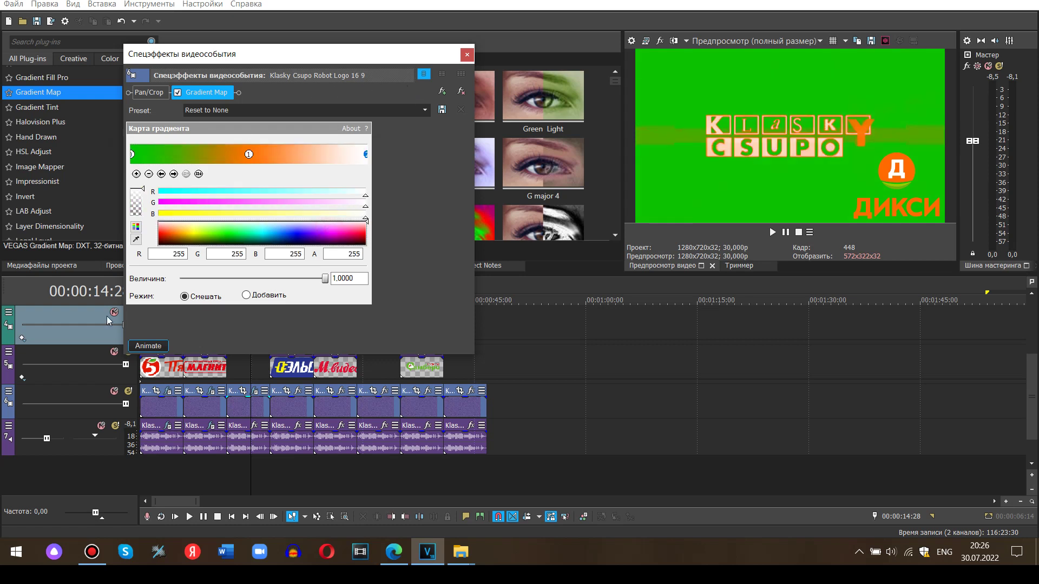
left_click(467, 54)
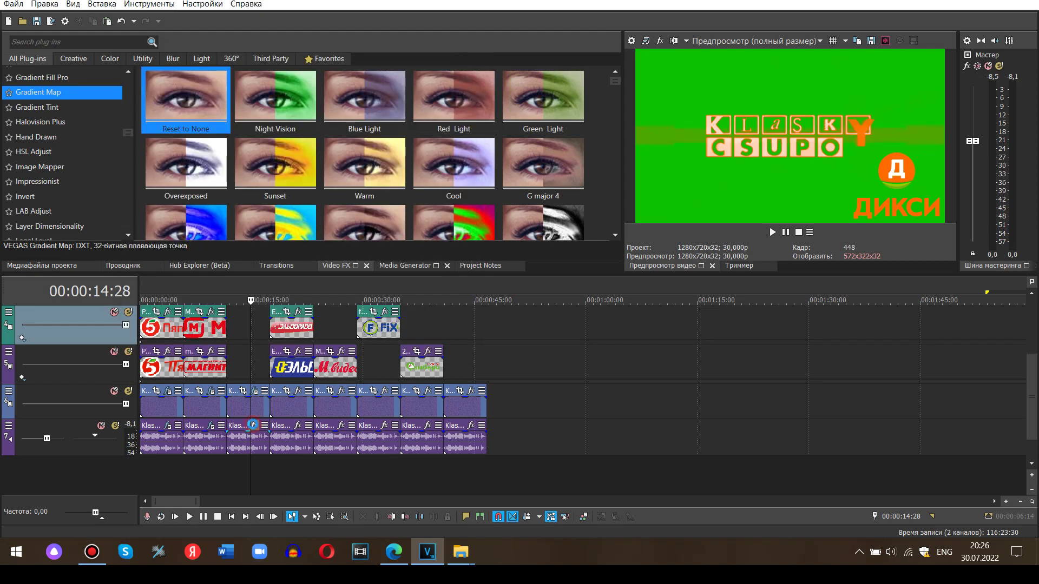
Add IL Vocodex (demo) to the third clip's audio event and select its Chord preset.
left_click(254, 424)
double_click(433, 335)
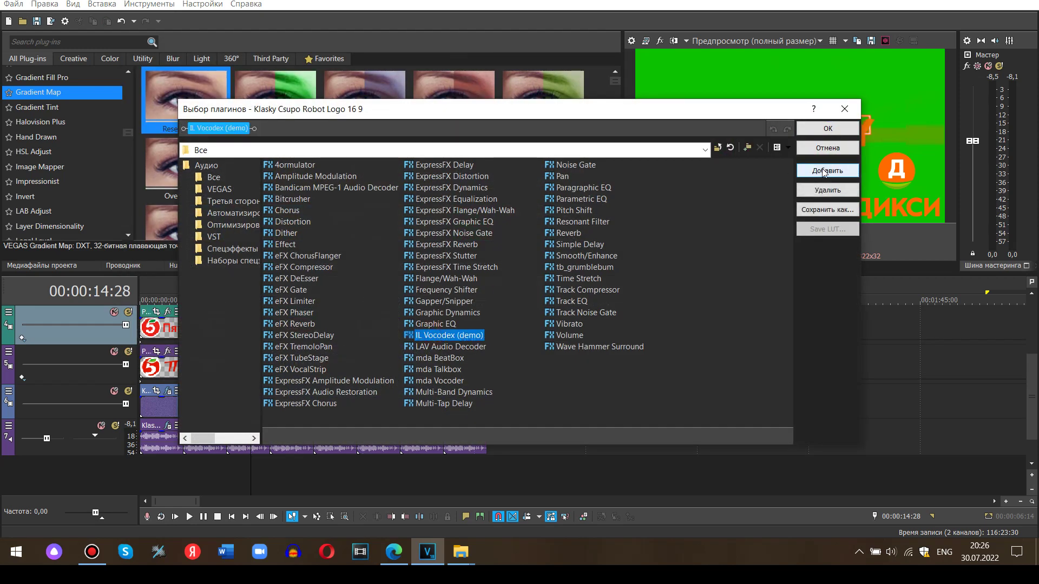
left_click(826, 129)
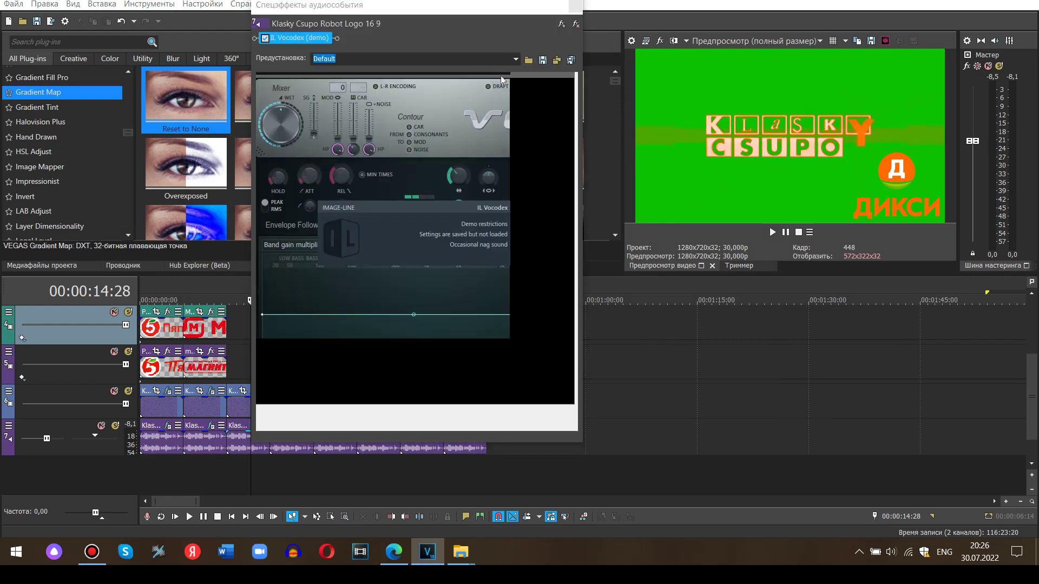
left_click(502, 74)
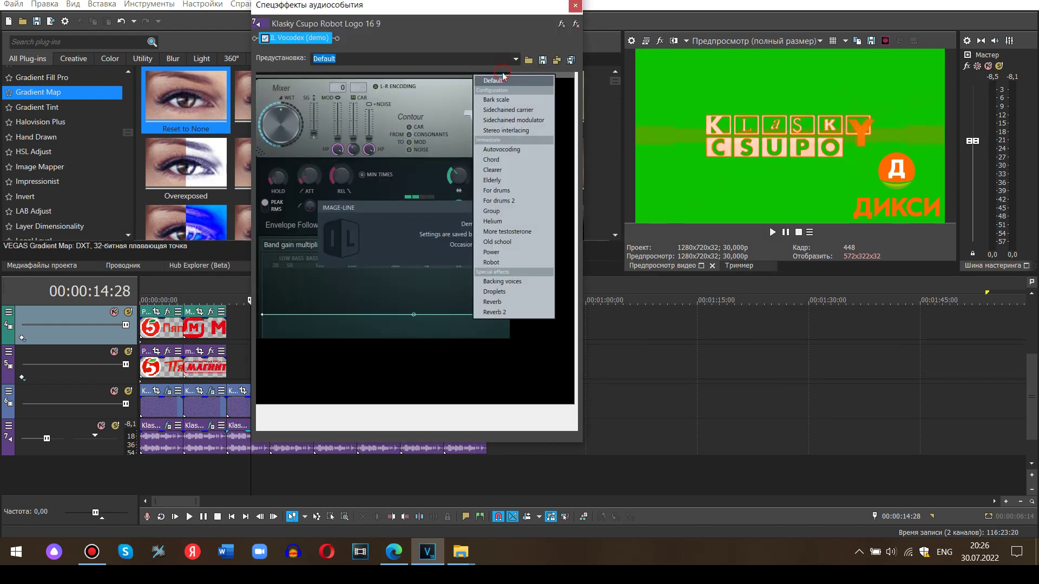
left_click(516, 155)
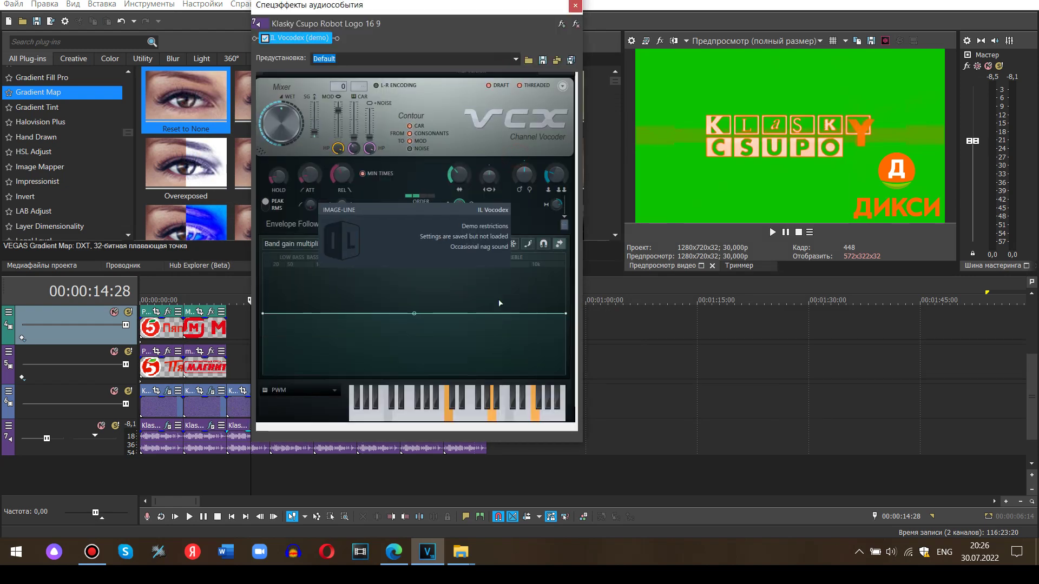
Replace the preset notes on the third event's Vocodex keyboard with a chord of several white and black keys, and close the effects window.
left_click(449, 415)
left_click(492, 414)
left_click(538, 412)
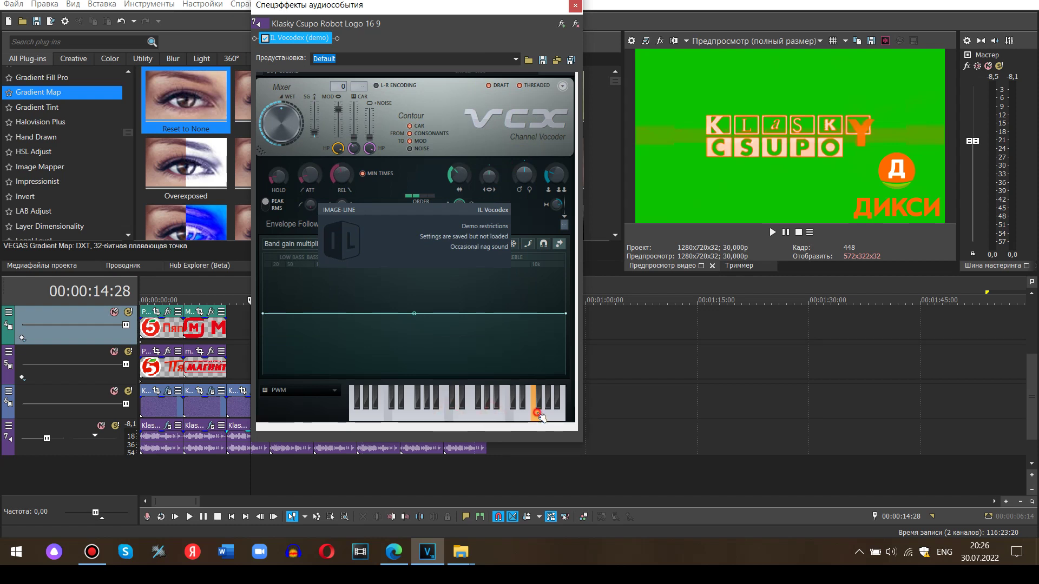
mouse_move(373, 405)
left_mouse_down()
mouse_move(483, 404)
mouse_move(533, 421)
left_mouse_up()
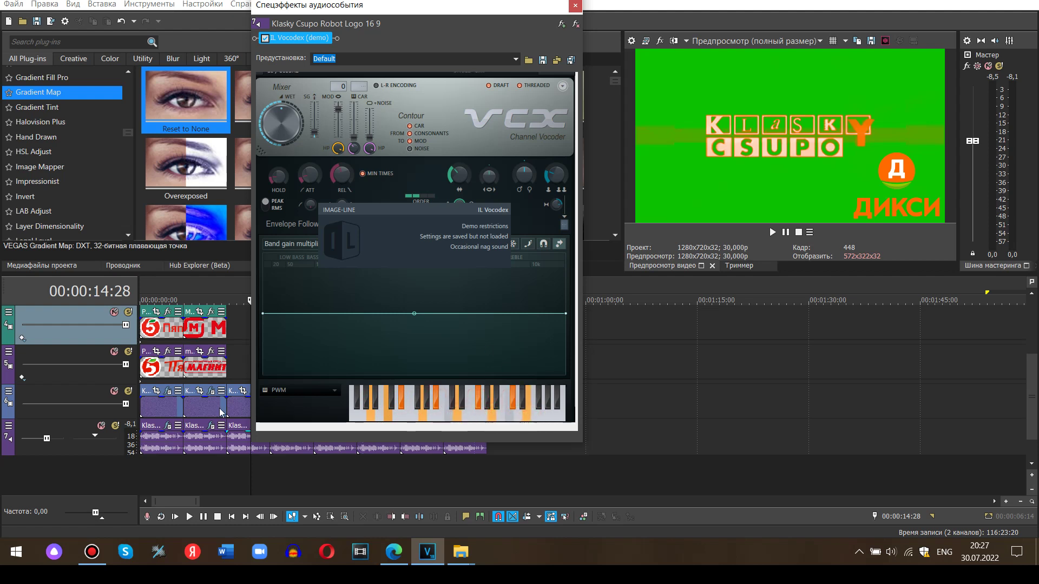
left_click(575, 6)
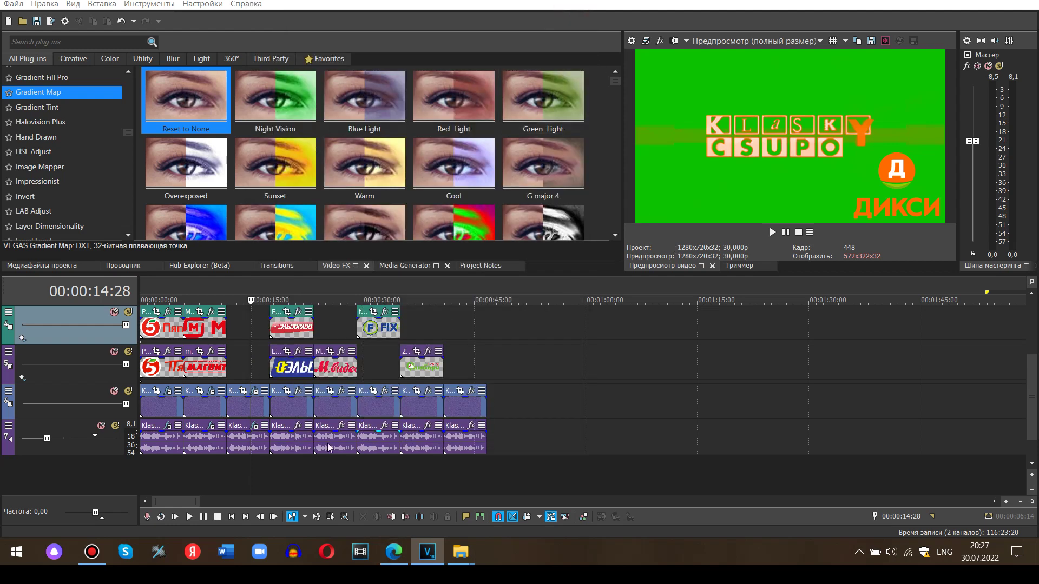
Apply Gradient Map to the fourth video clip with the Crazy diamond preset.
left_click(291, 469)
left_click(200, 229)
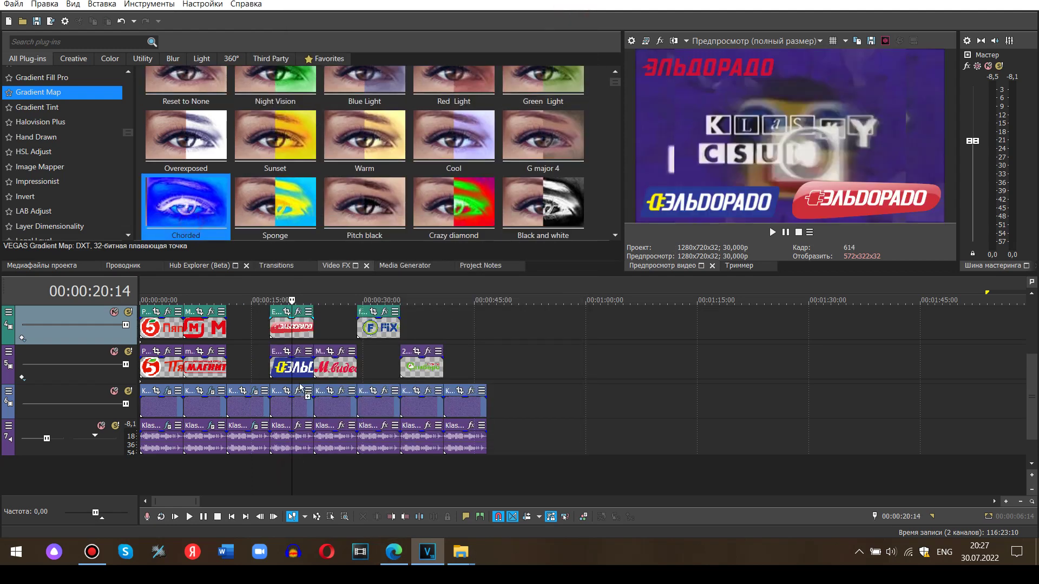
left_click_drag(300, 386, 302, 395)
left_click(425, 110)
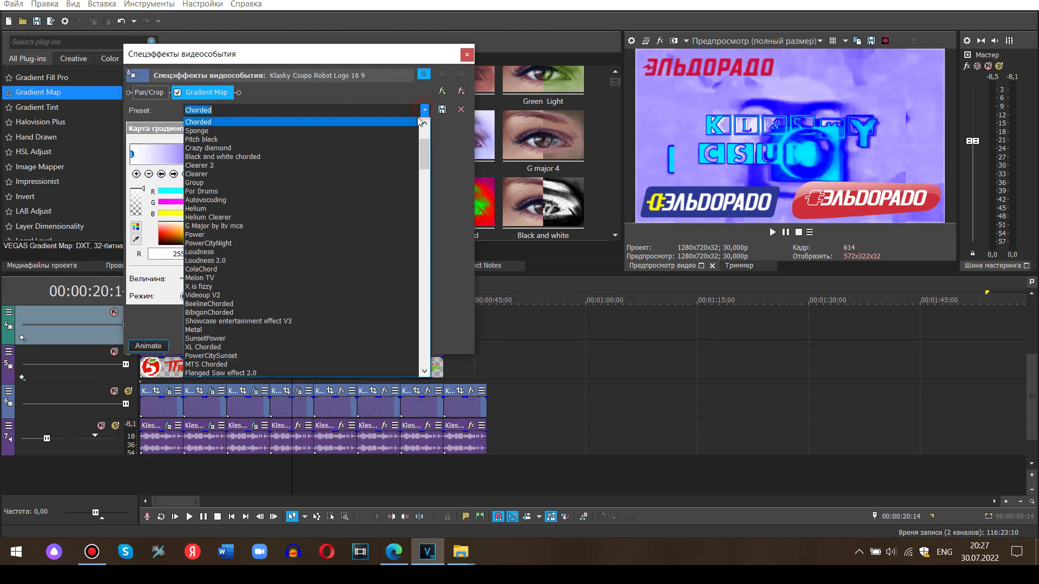
left_click(400, 148)
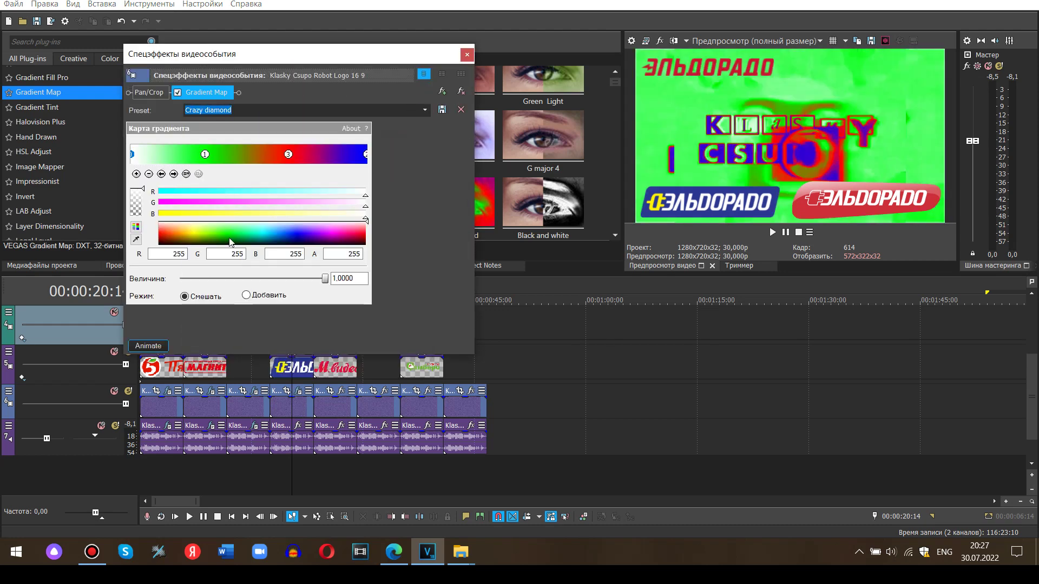
Recolour the fourth clip's first gradient stop to blue and its second stop to yellow.
left_click_drag(265, 240, 266, 245)
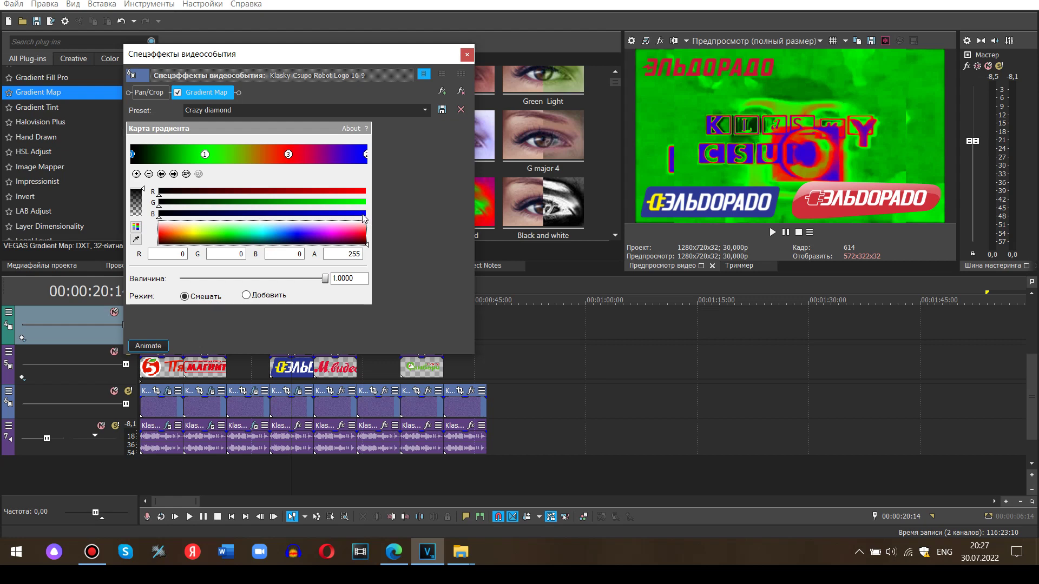
left_click(363, 216)
left_click(205, 156)
left_click_drag(249, 231, 309, 195)
left_click(258, 213)
left_click(160, 213)
Recolour the fourth clip's third gradient stop to white and its last stop to red (255, 0, 0).
left_click(288, 157)
left_click(368, 155)
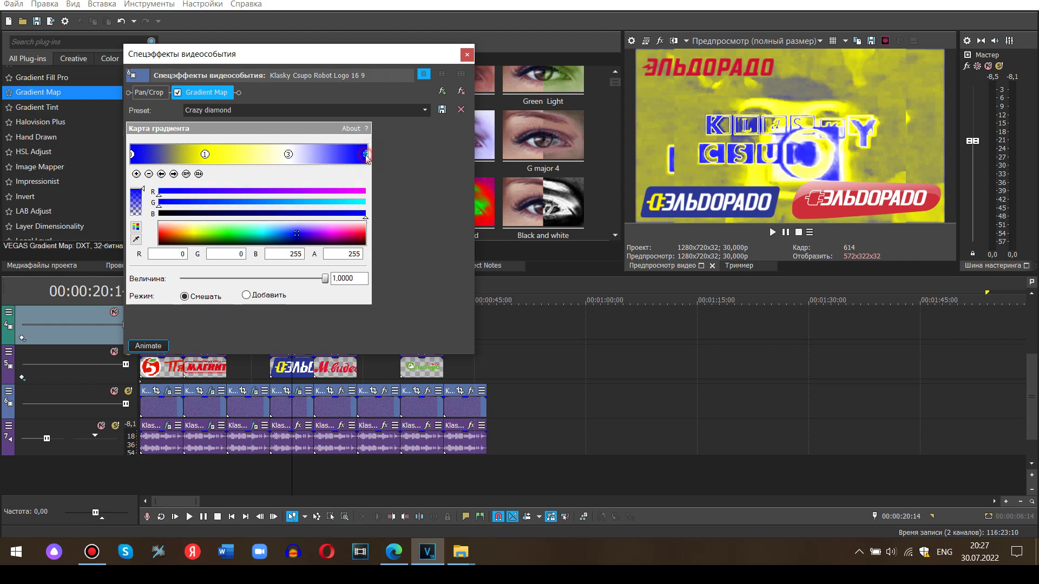
left_click_drag(336, 235, 357, 274)
left_click(364, 191)
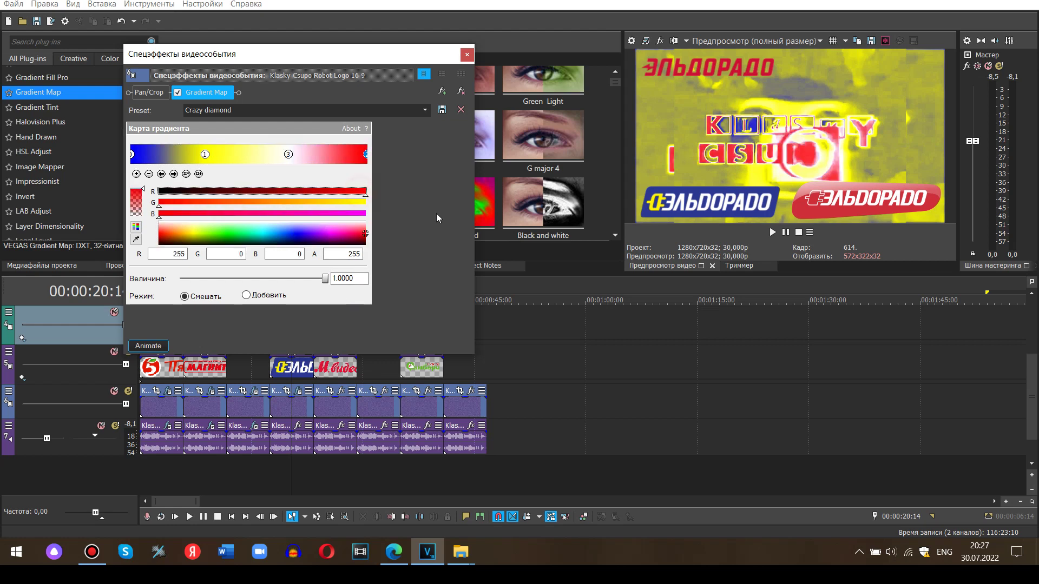
Add IL Vocodex (demo) to the fourth clip's audio event and choose the Chord preset.
left_click(297, 428)
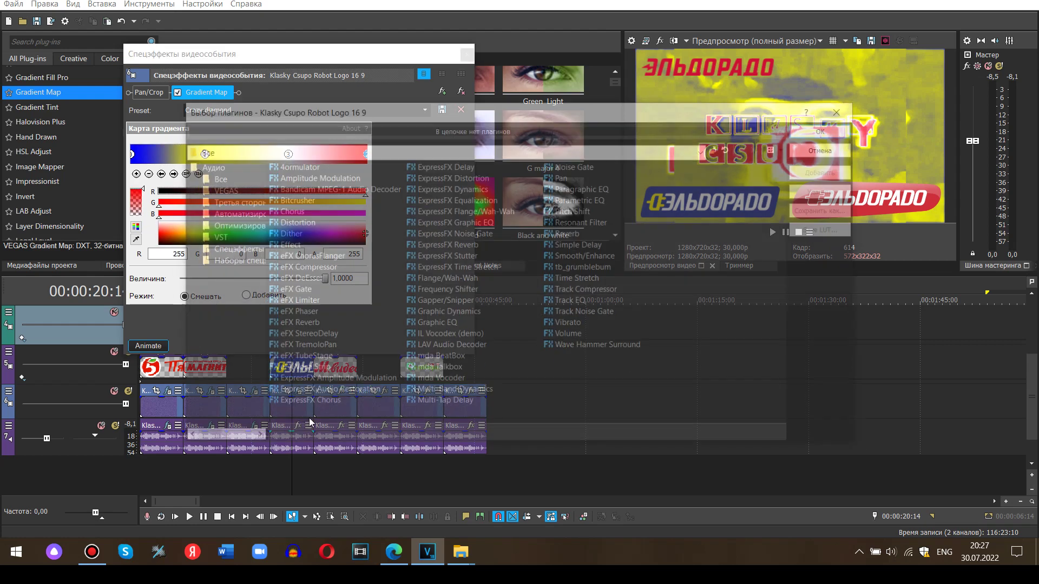
left_click(449, 335)
left_click(827, 170)
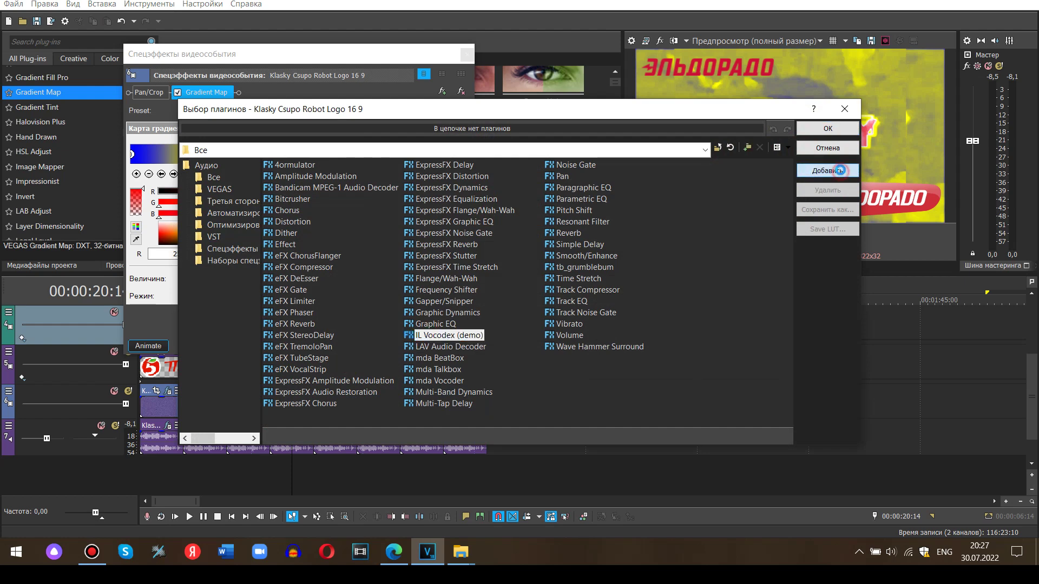
left_click(828, 129)
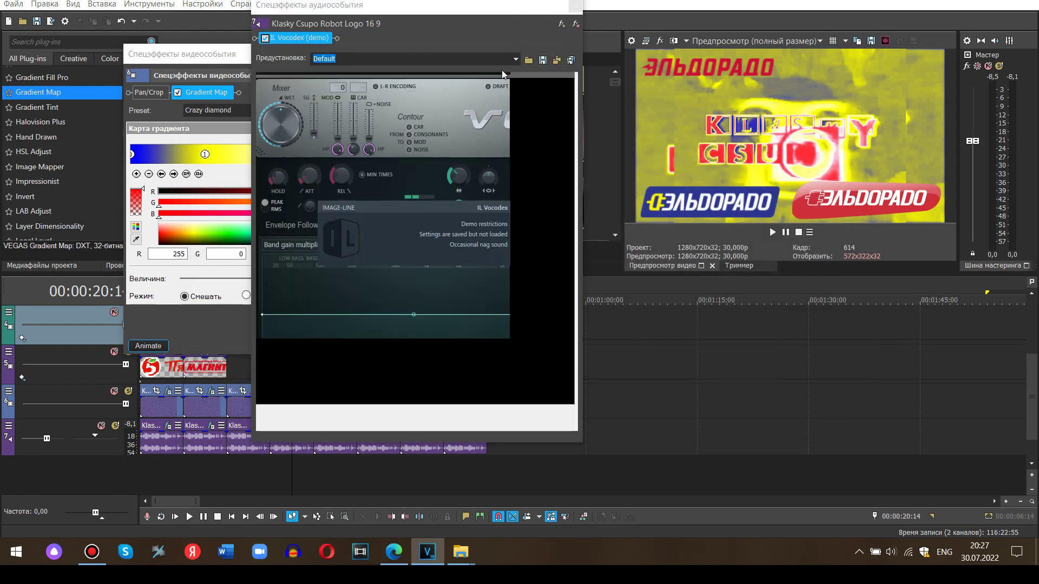
left_click(502, 80)
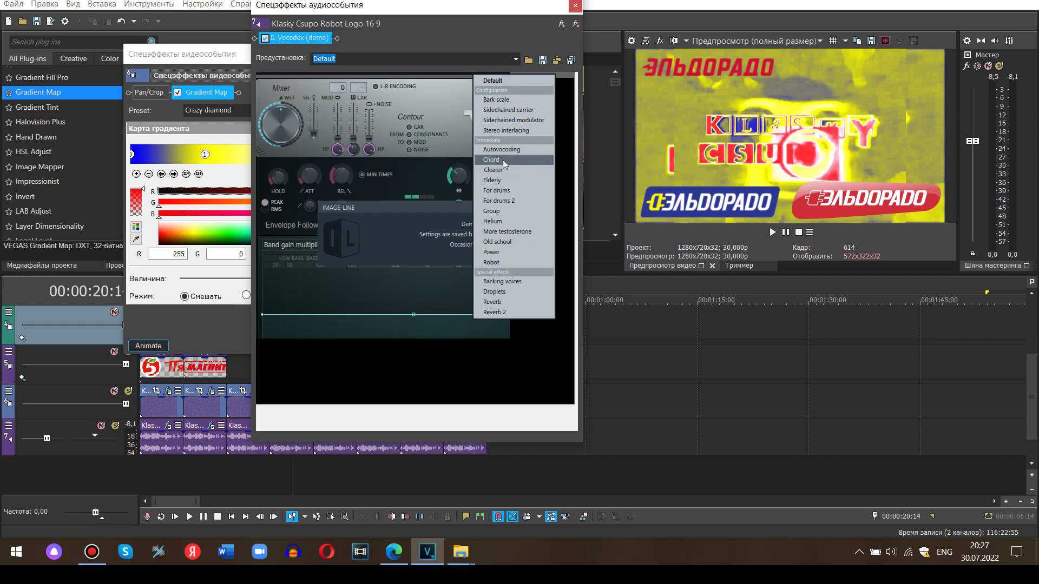
left_click(502, 159)
Switch off the three preset notes on the fourth event's Vocodex keyboard.
left_click(454, 423)
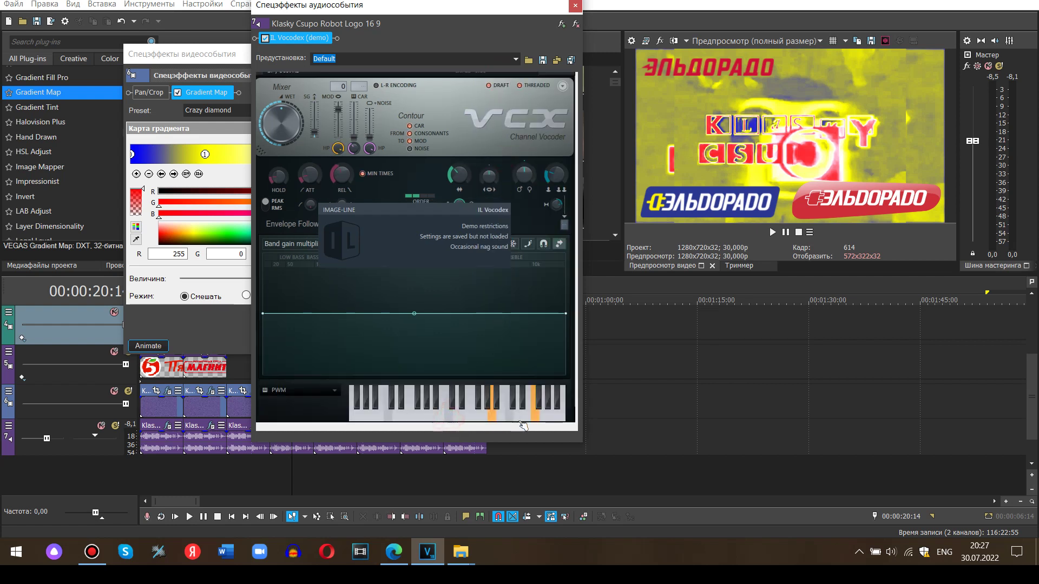
left_click(493, 418)
left_click(534, 418)
Build a nine-note chord of white and black keys on the fourth event's Vocodex keyboard, and close both effects windows.
left_click(371, 402)
left_click(391, 401)
left_click(406, 414)
left_click(435, 402)
left_click(448, 414)
left_click(462, 399)
left_click(485, 416)
left_click(496, 399)
left_click(508, 417)
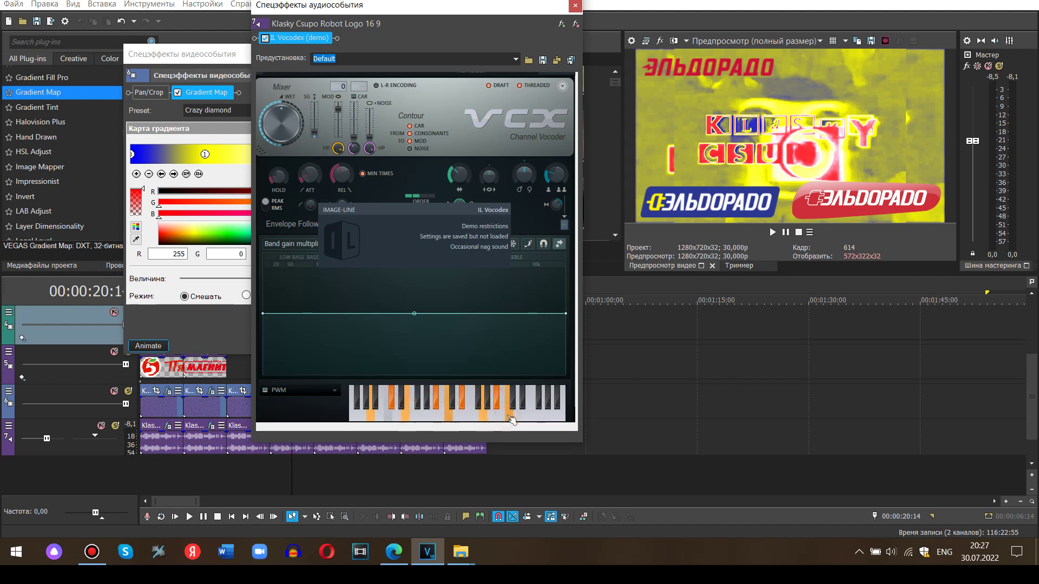
left_click(232, 53)
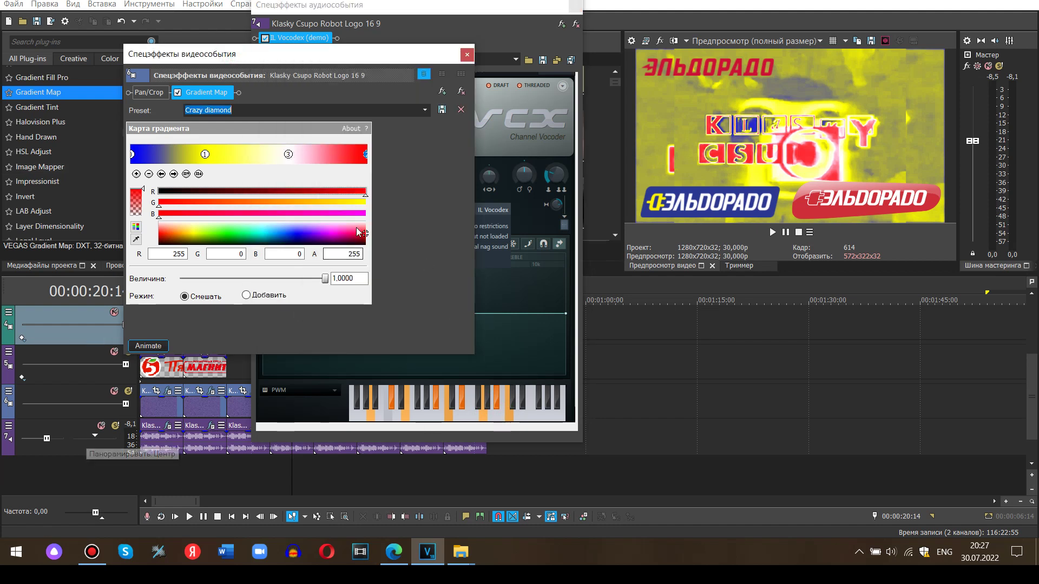
left_click(467, 54)
left_click(575, 6)
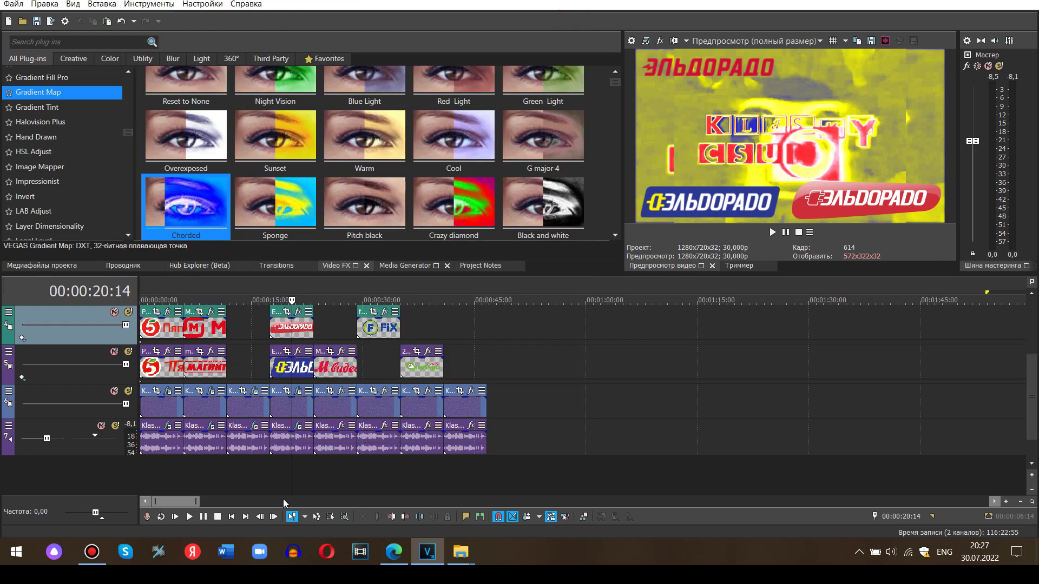
Apply the Gradient Map Reset to None preset to the fifth video clip.
left_click(339, 473)
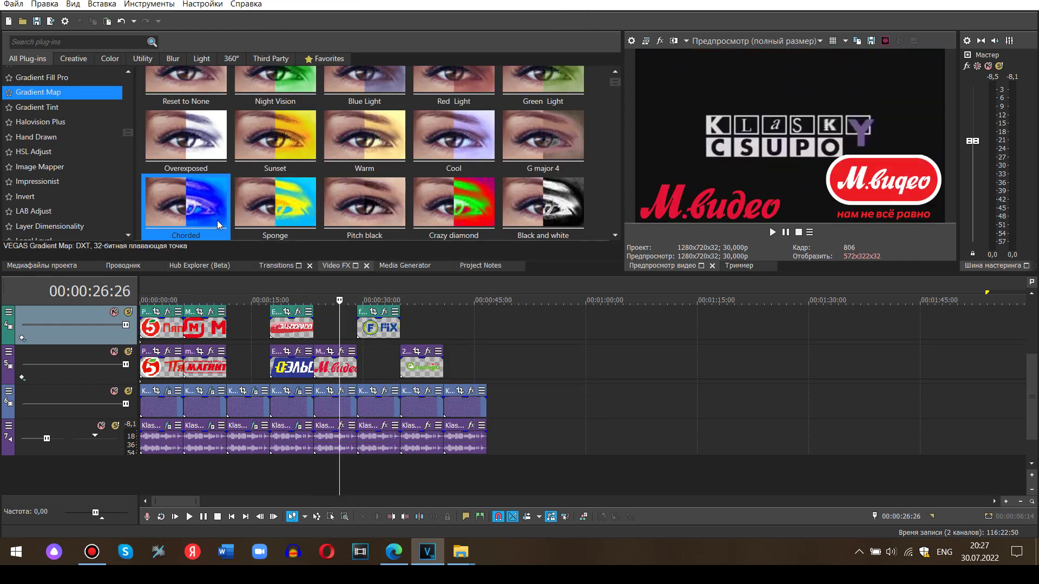
left_click_drag(196, 103, 340, 414)
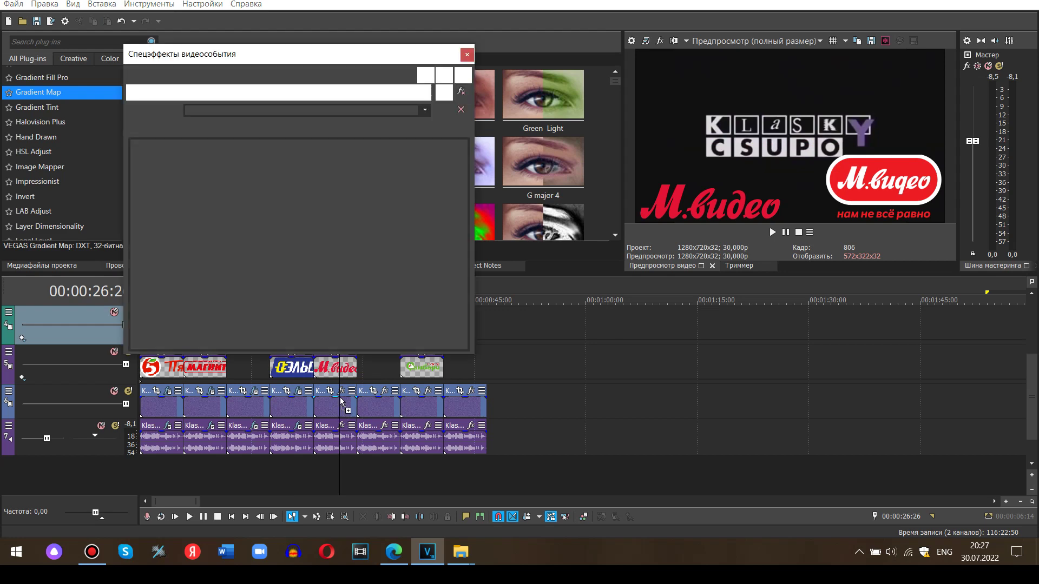
left_click(175, 252)
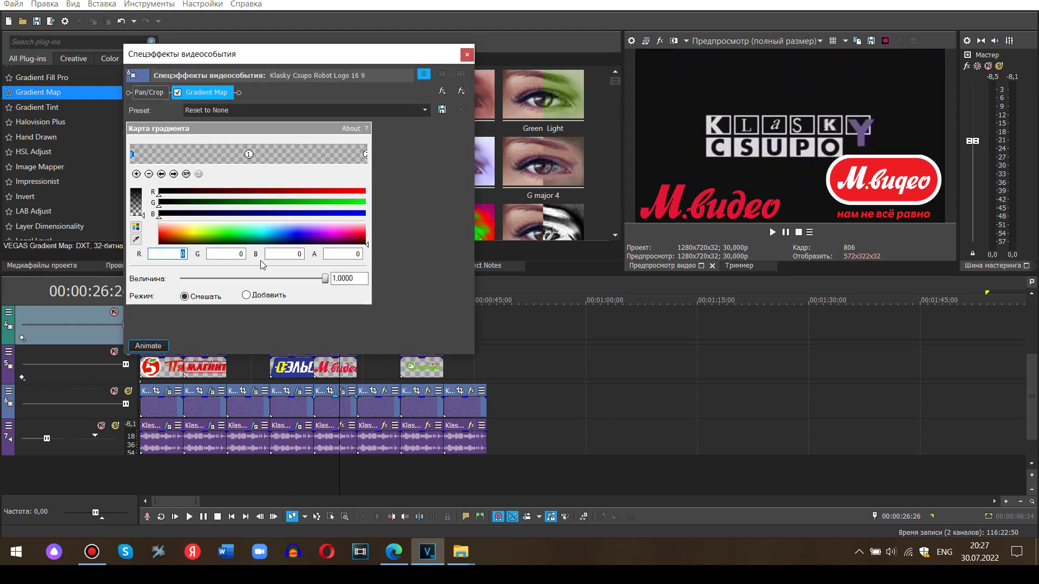
Set the fifth clip's last gradient stop to crimson (255, 0, 63) and make it fully opaque.
left_click(365, 154)
left_click_drag(357, 190, 365, 190)
left_click(210, 213)
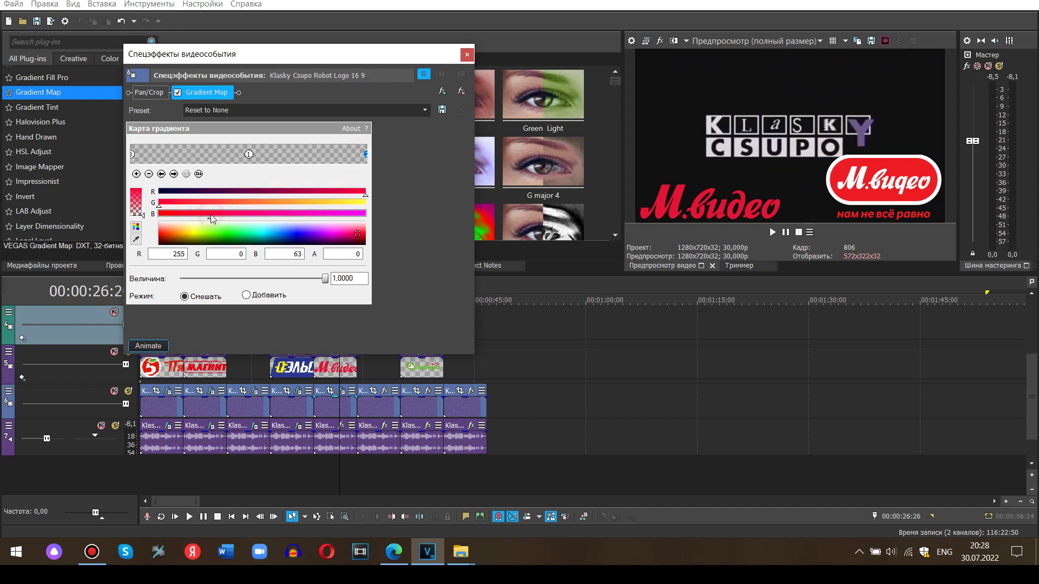
left_click_drag(152, 216, 138, 156)
Make the fifth clip's first gradient stop an opaque red and its middle stop opaque white (255, 255, 255).
left_click(131, 154)
mouse_move(296, 190)
left_mouse_down()
mouse_move(345, 200)
mouse_move(335, 200)
left_mouse_up()
left_click_drag(142, 217, 142, 188)
left_click(248, 154)
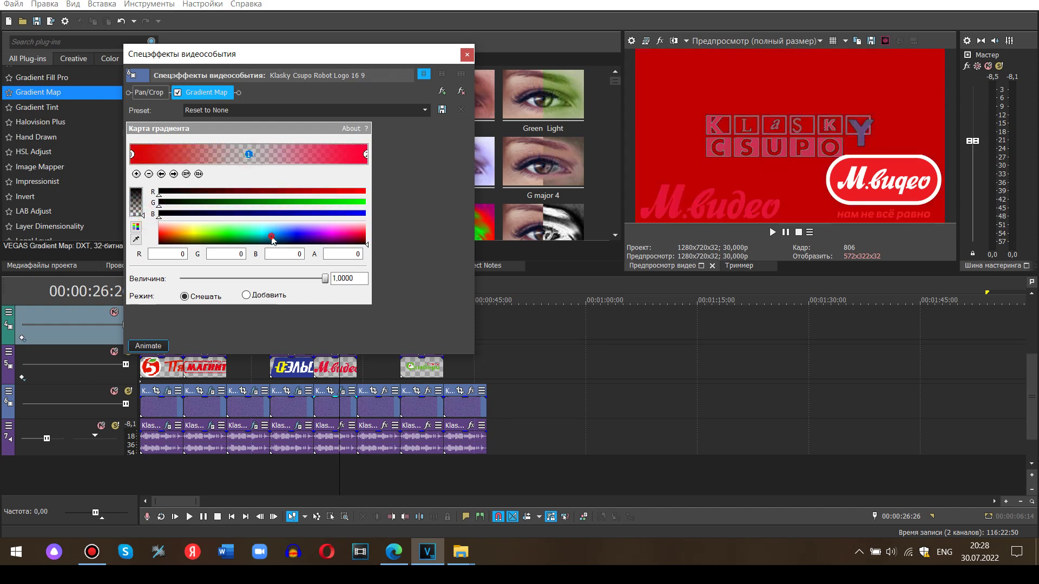
left_click_drag(271, 236, 279, 216)
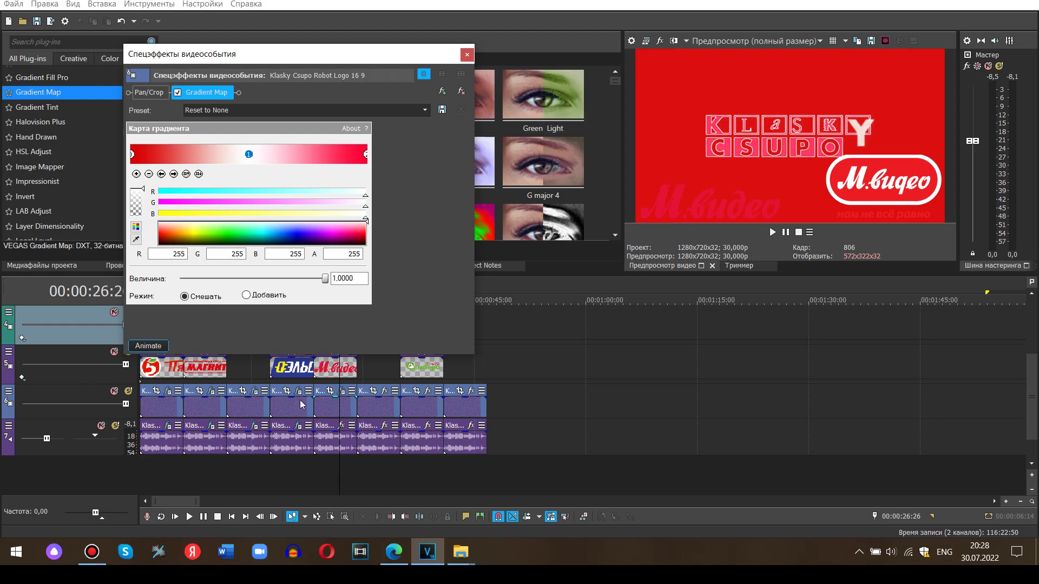
Add the IL Vocodex (demo) effect to the fifth audio event and load its Chord preset.
left_click(339, 427)
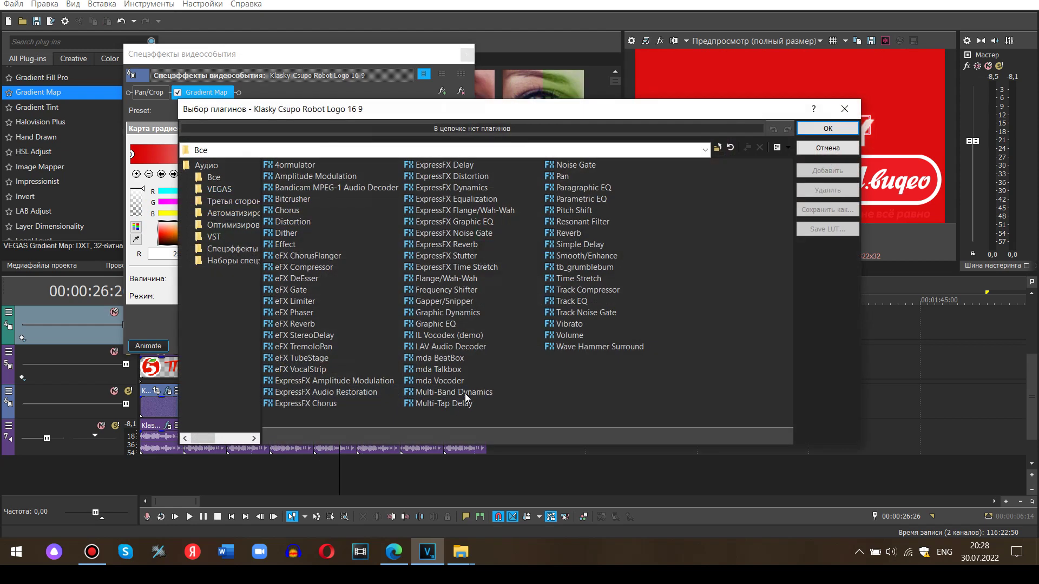
left_click(476, 340)
left_click(827, 170)
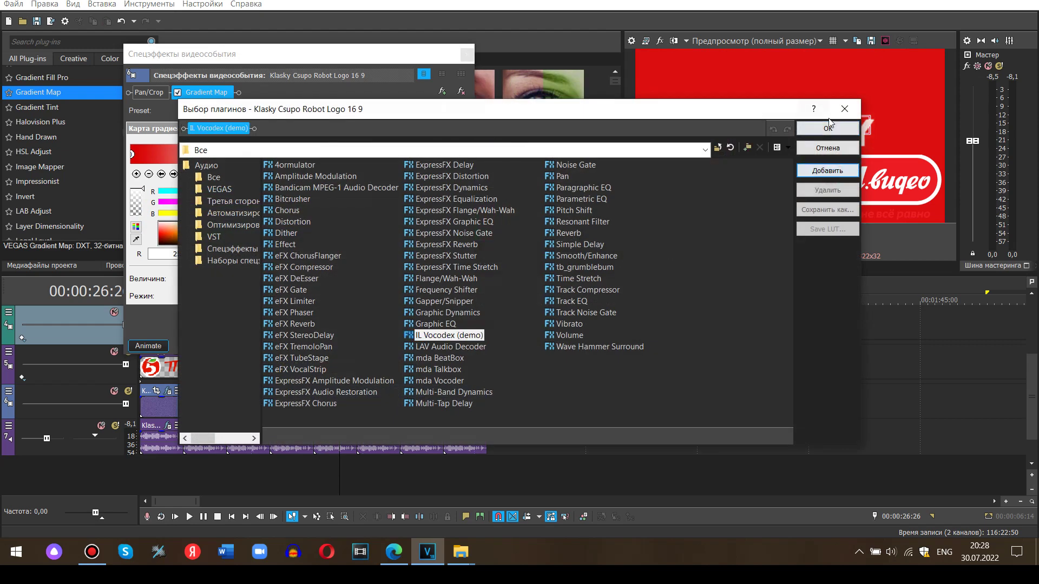
left_click(828, 128)
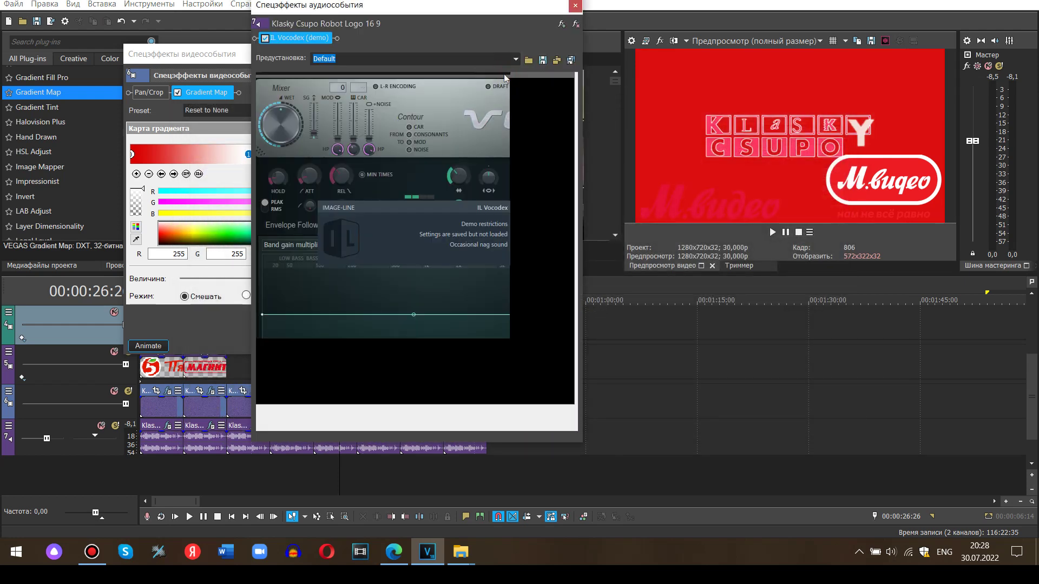
left_click(505, 74)
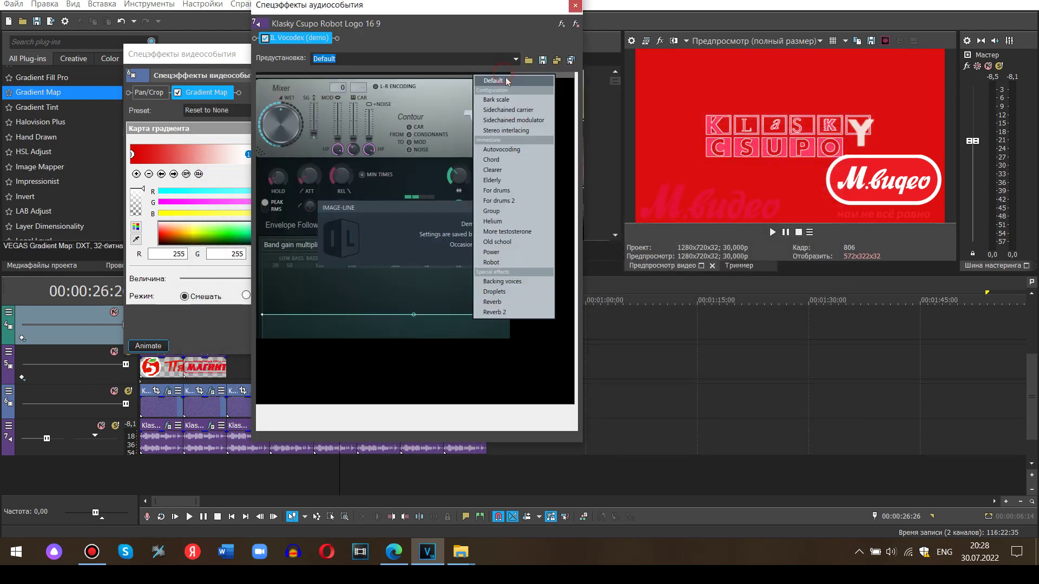
left_click(507, 159)
Replace the preset notes with a wide chord of white and black keys on the fifth event's Vocodex keyboard, and close both effects windows.
left_click(448, 416)
left_click(490, 418)
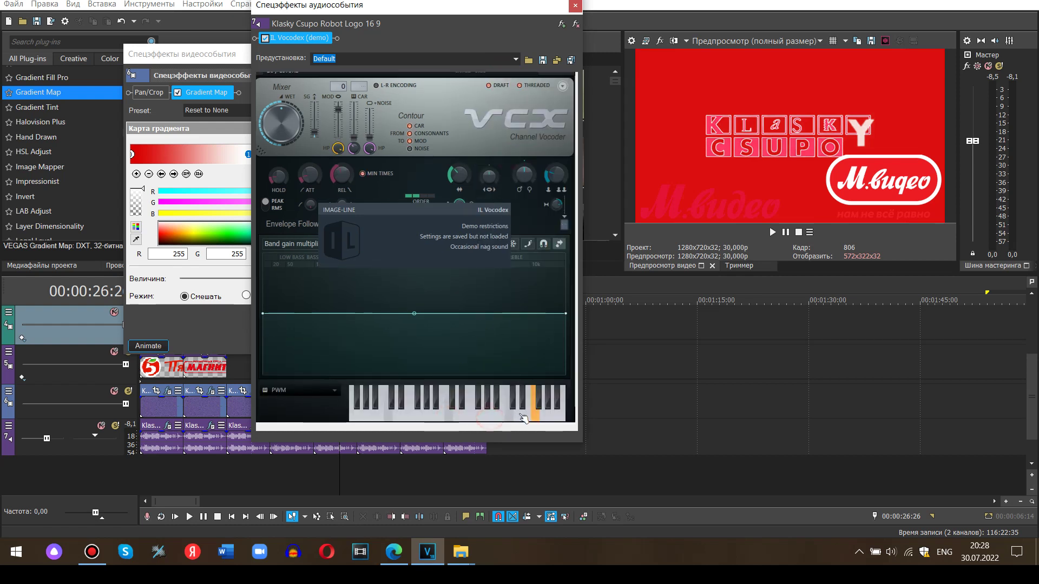
left_click(388, 419)
left_click(416, 403)
left_click(430, 417)
left_click(453, 400)
left_click(473, 402)
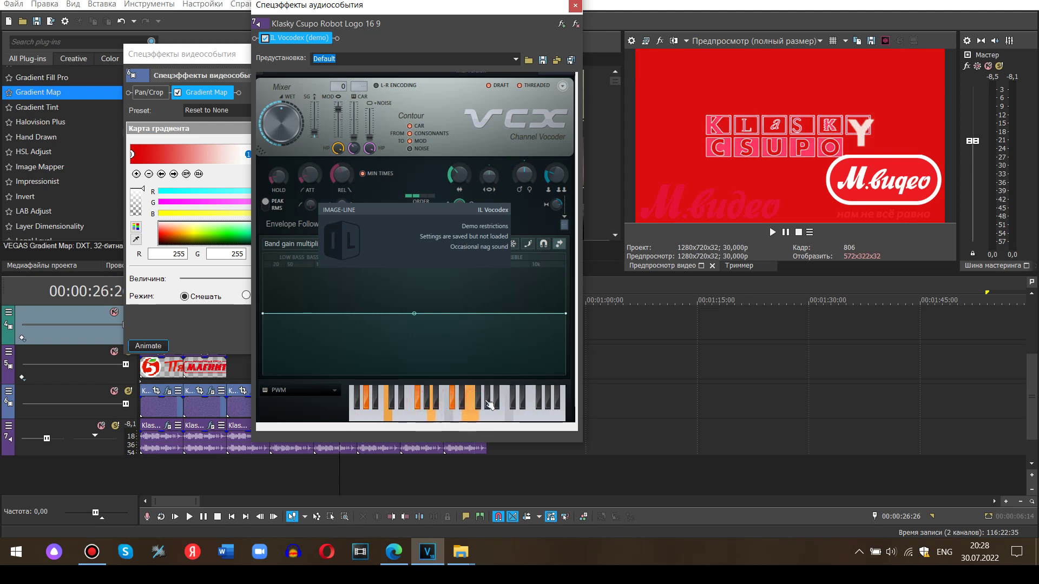
left_click(477, 403)
left_click(491, 416)
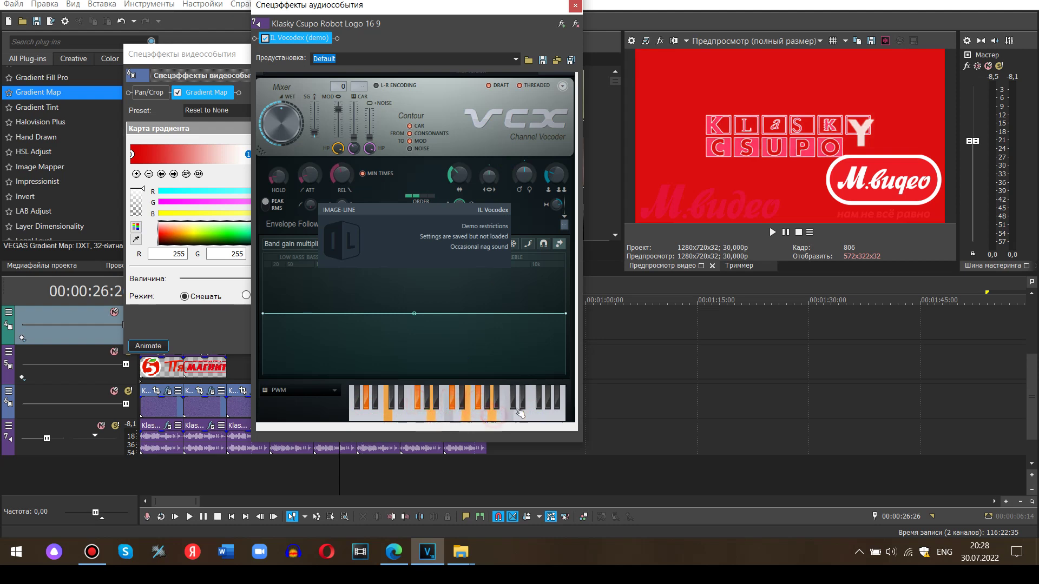
left_click(513, 402)
left_click(509, 417)
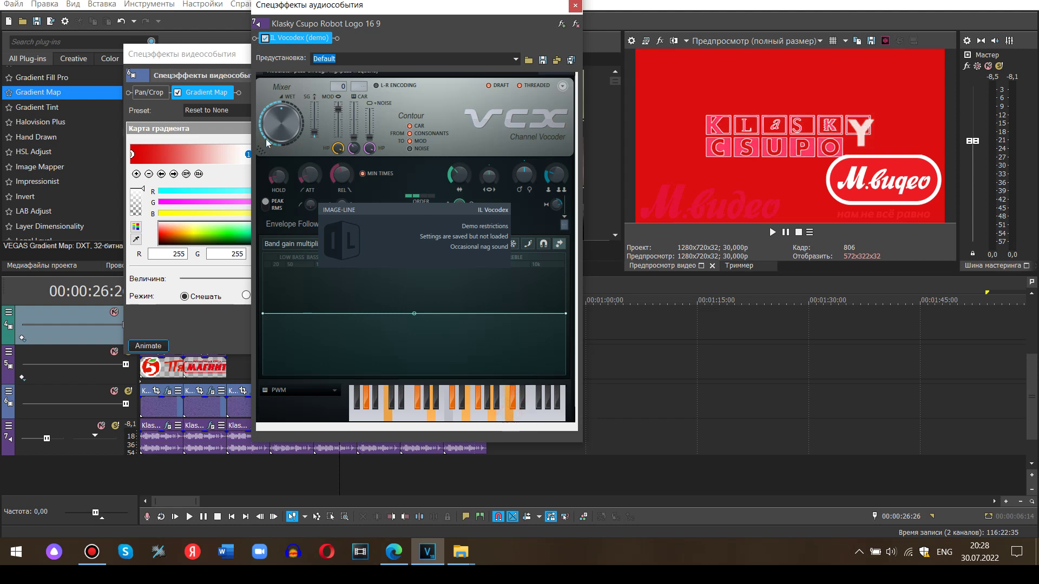
left_click(211, 56)
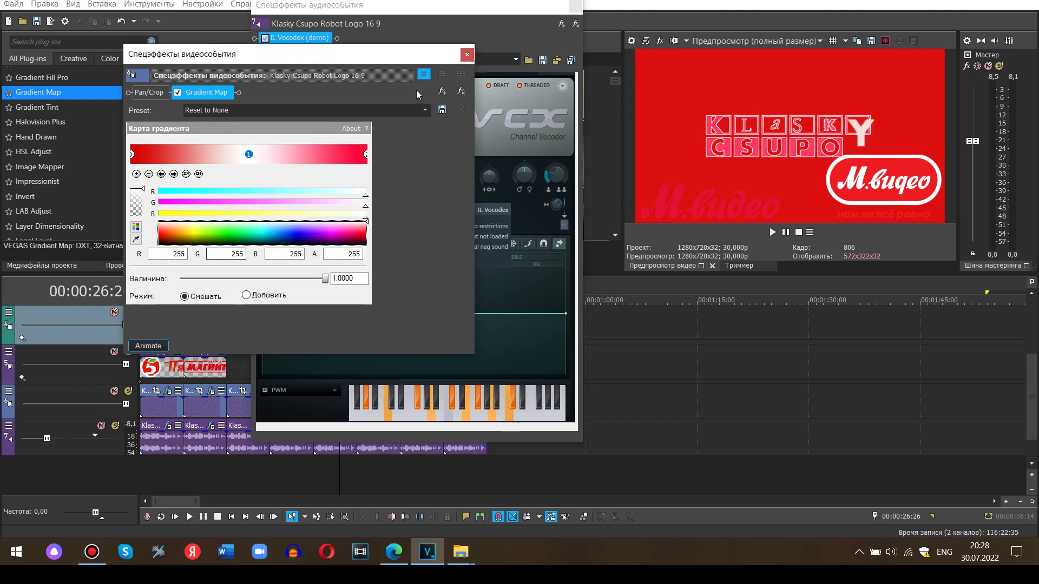
left_click(467, 54)
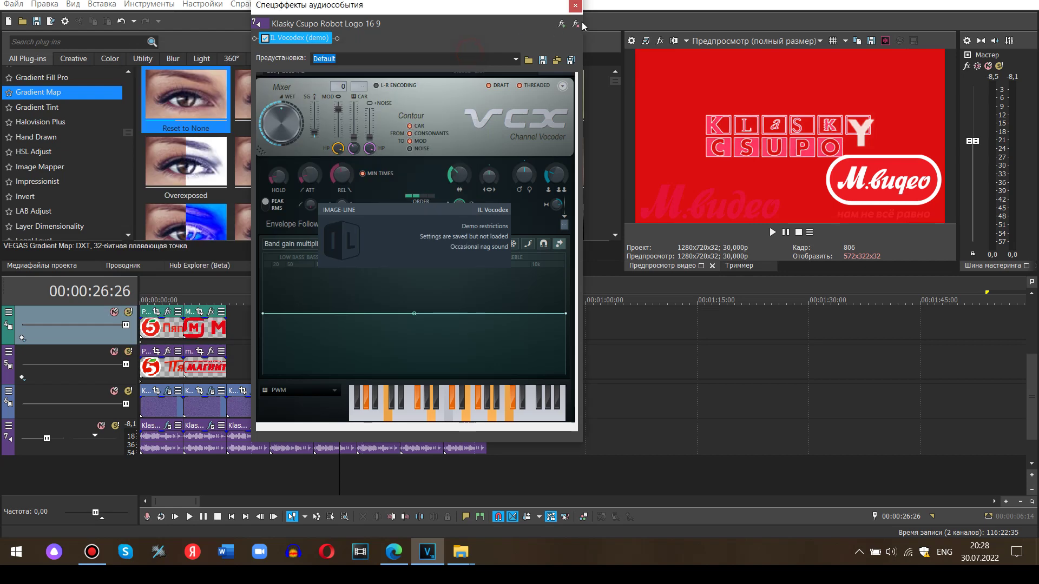
left_click(575, 5)
Apply the Gradient Map Reset to None preset to the sixth video clip.
left_click(382, 464)
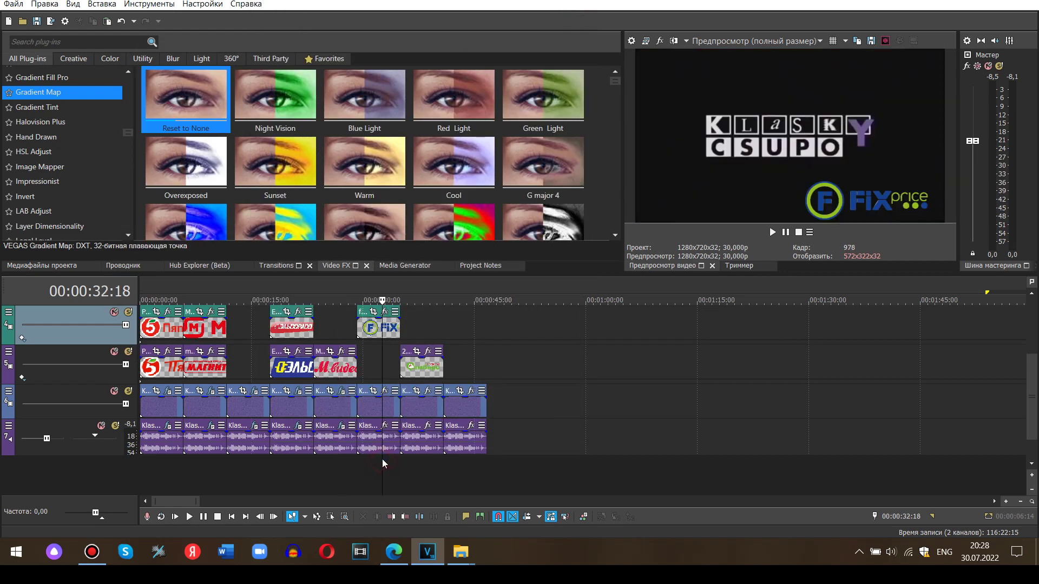
mouse_move(612, 85)
left_mouse_down()
mouse_move(621, 161)
mouse_move(609, 153)
mouse_move(615, 71)
left_mouse_up()
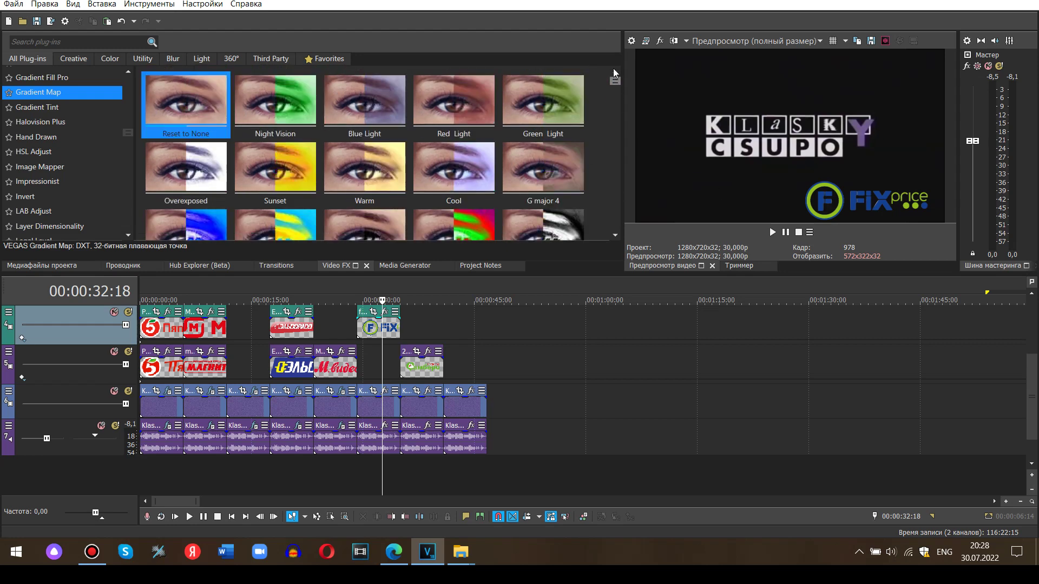
left_click_drag(287, 122, 381, 411)
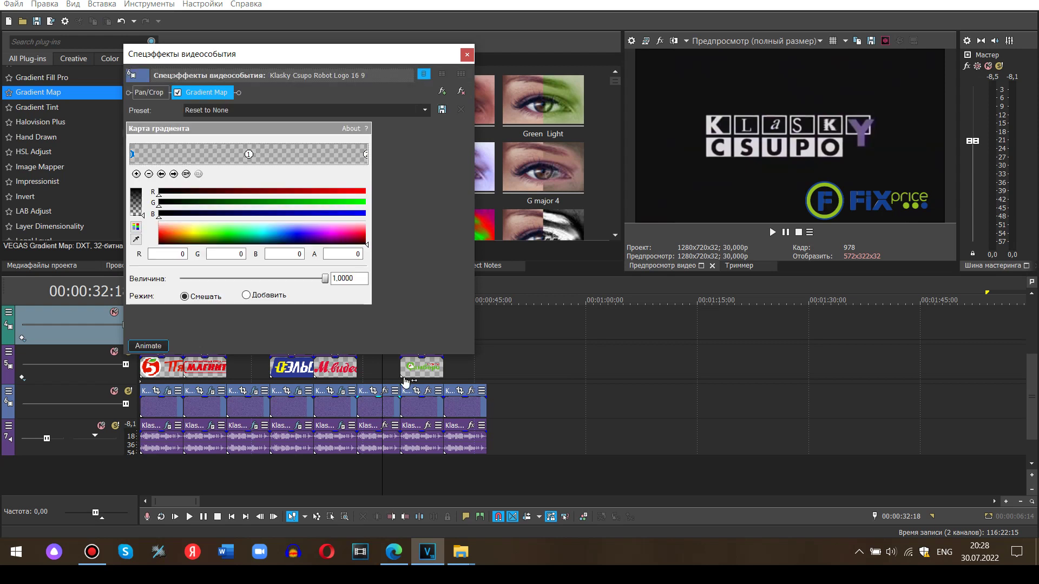
Make the sixth clip's first gradient stop fully opaque and set its colour to pure blue (0, 0, 255).
left_click(365, 233)
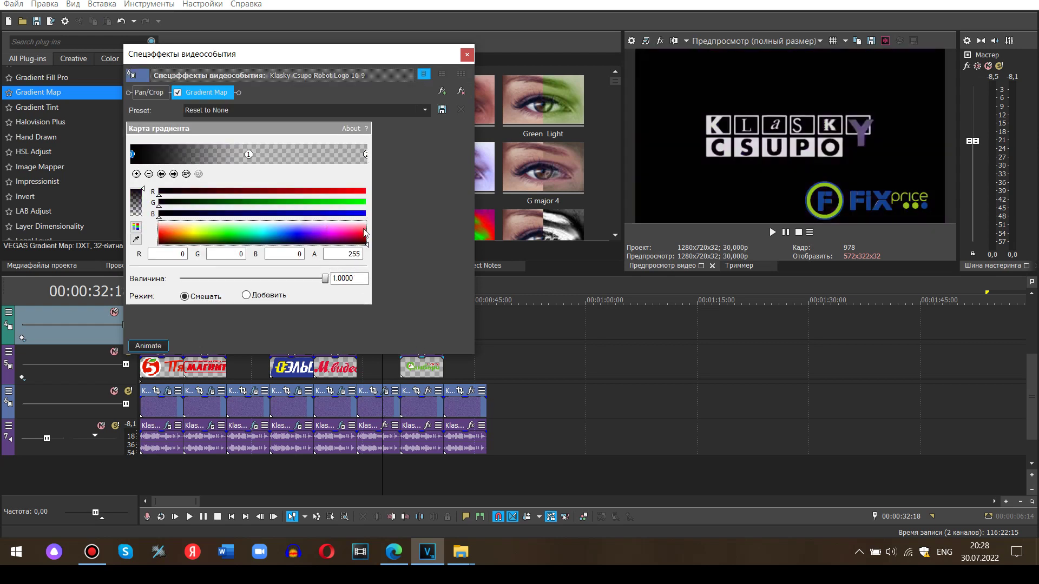
left_click(178, 256)
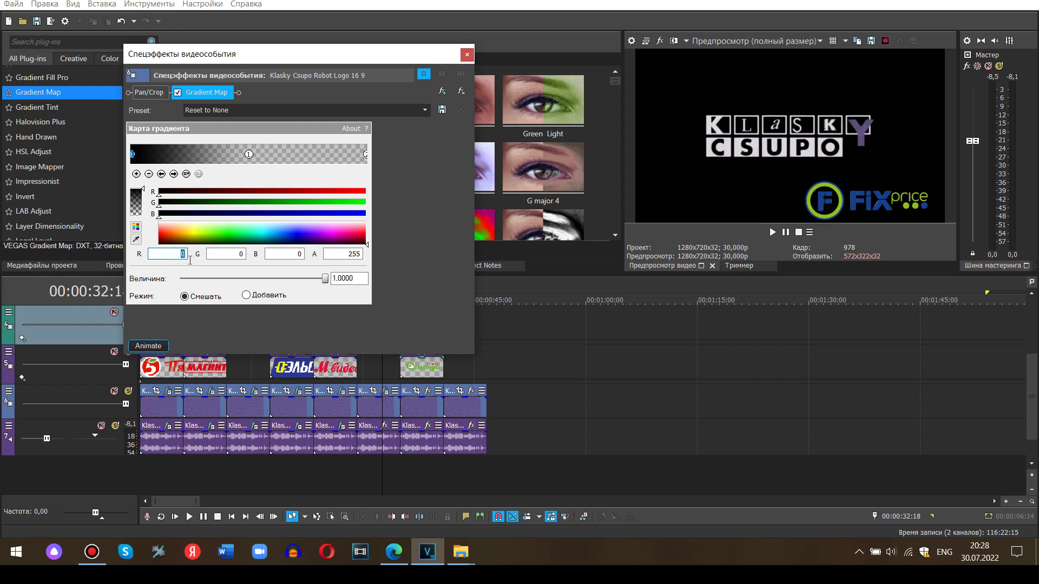
type("142")
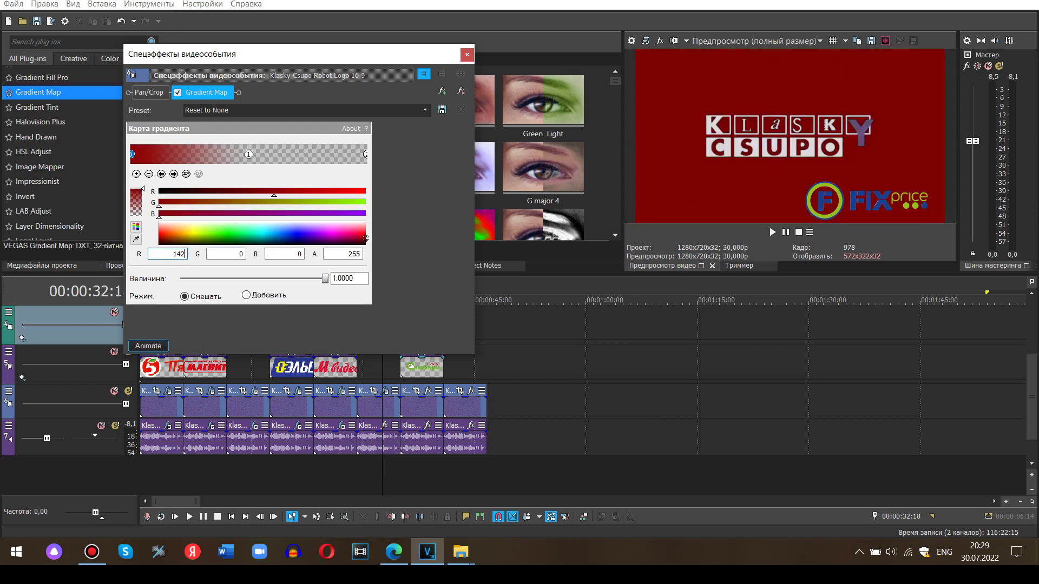
left_click(233, 254)
type("112")
key("Tab")
type("257")
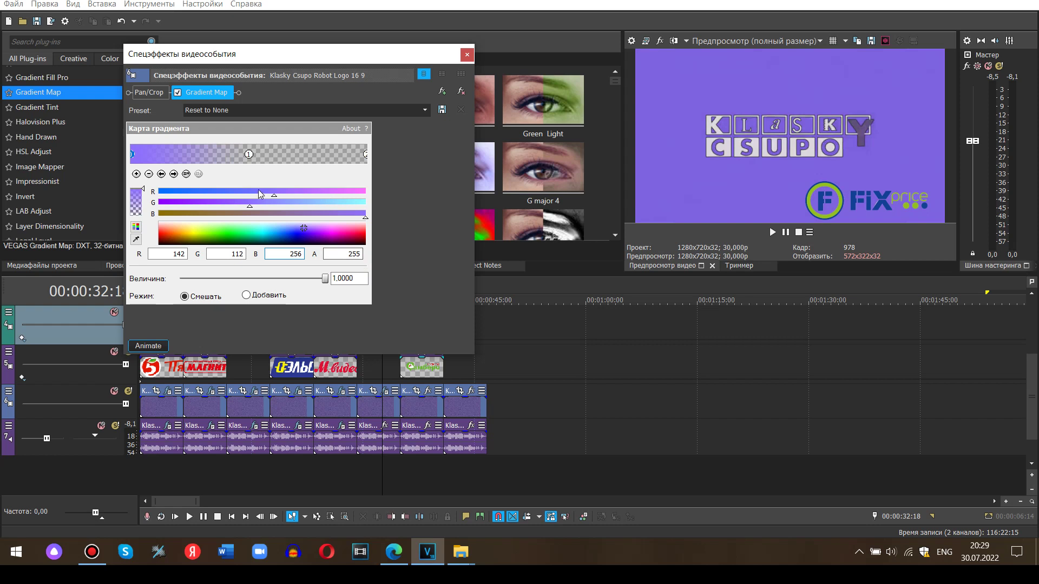
left_click_drag(274, 198, 132, 204)
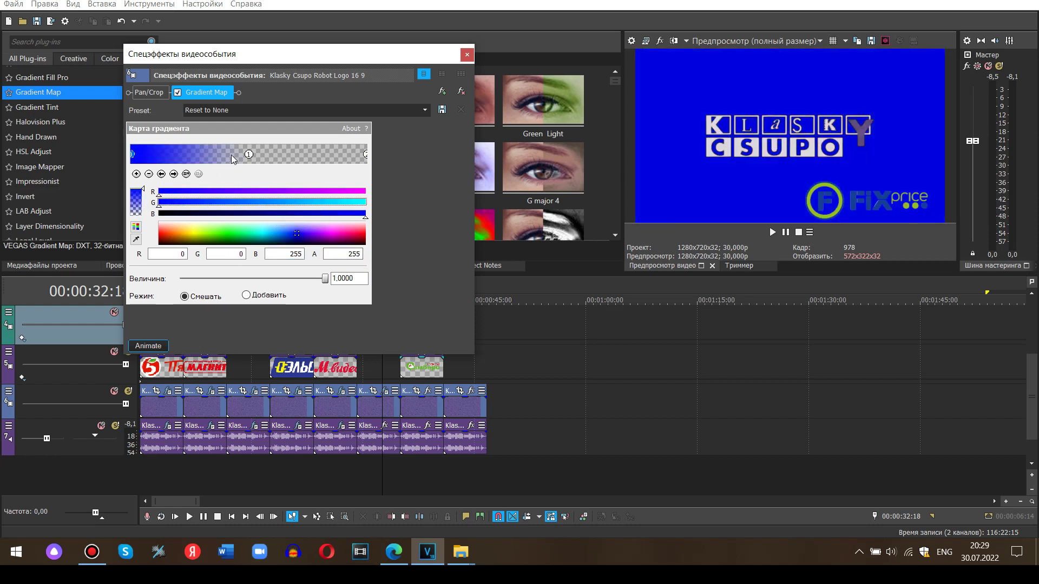
Make the sixth clip's middle gradient stop opaque green and its last stop opaque white (255, 255, 255).
left_click(249, 155)
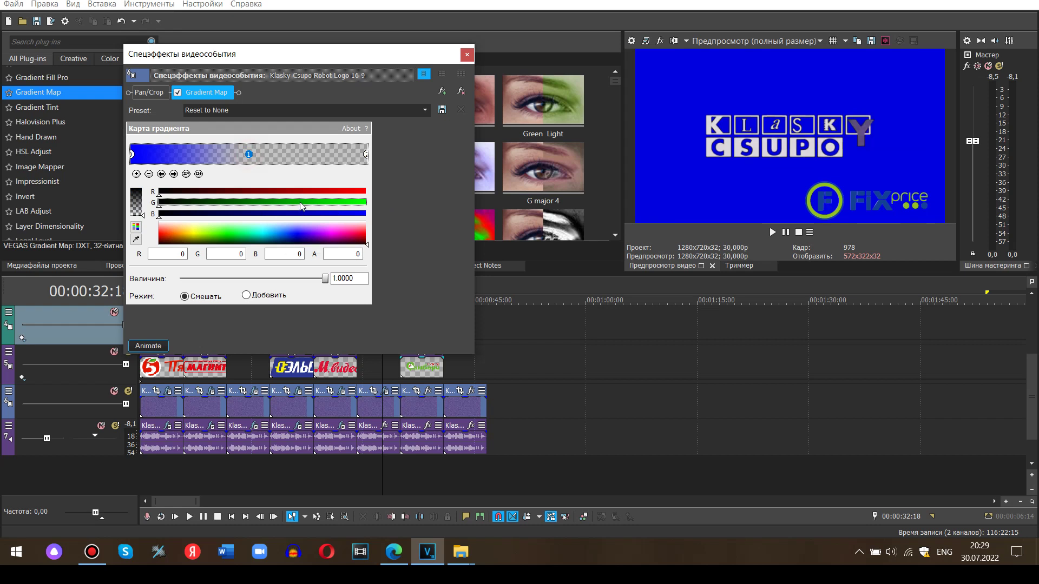
left_click_drag(301, 206, 335, 205)
left_click_drag(186, 187, 143, 188)
left_click(365, 157)
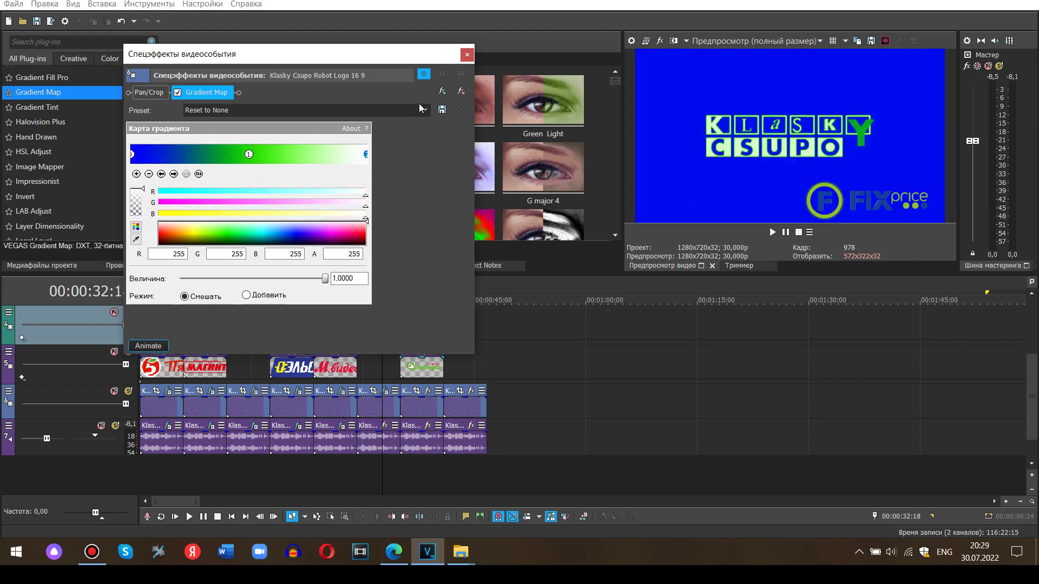
Remove the custom Gradient Map from the sixth clip and apply the UMC Ukraine Chorded Gradient Map preset instead.
left_click(462, 91)
left_click(467, 54)
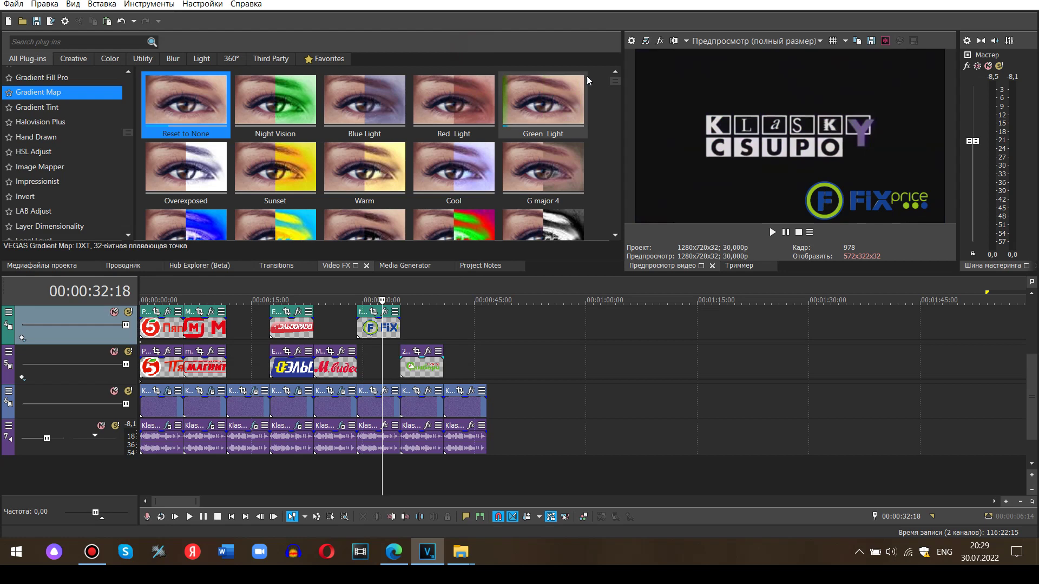
left_click_drag(615, 80, 600, 151)
left_click_drag(310, 180, 373, 409)
Apply the HSL Adjust Green Lowers preset to the sixth clip and close its effects window.
left_click(96, 154)
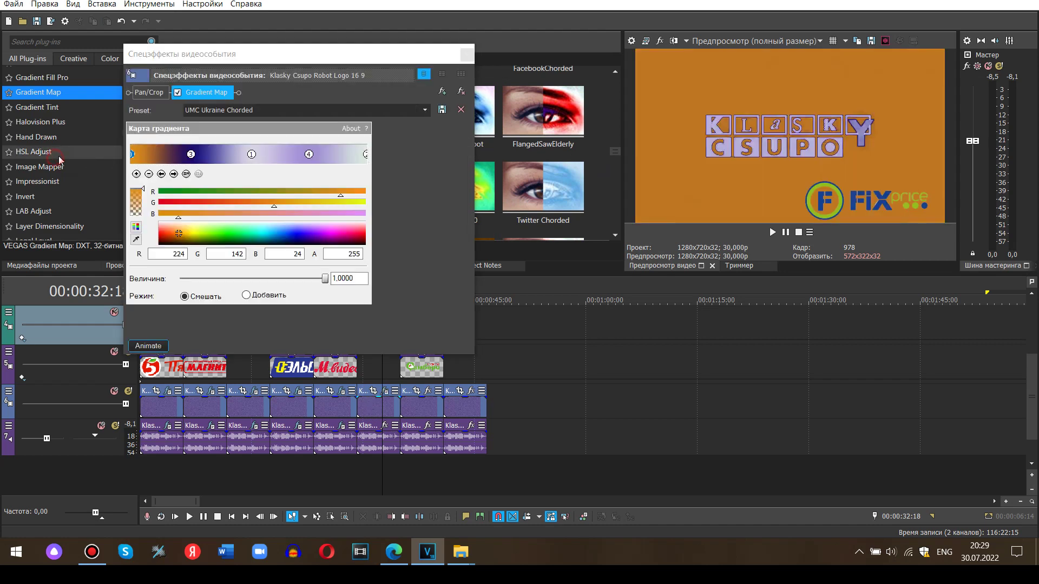
left_click(467, 54)
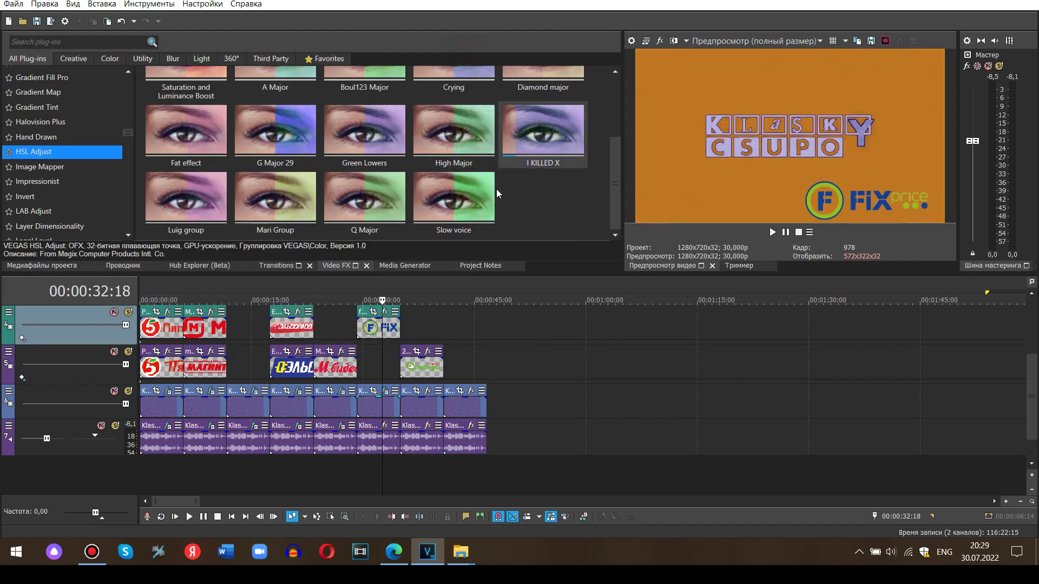
left_click_drag(391, 134, 370, 407)
left_click(466, 54)
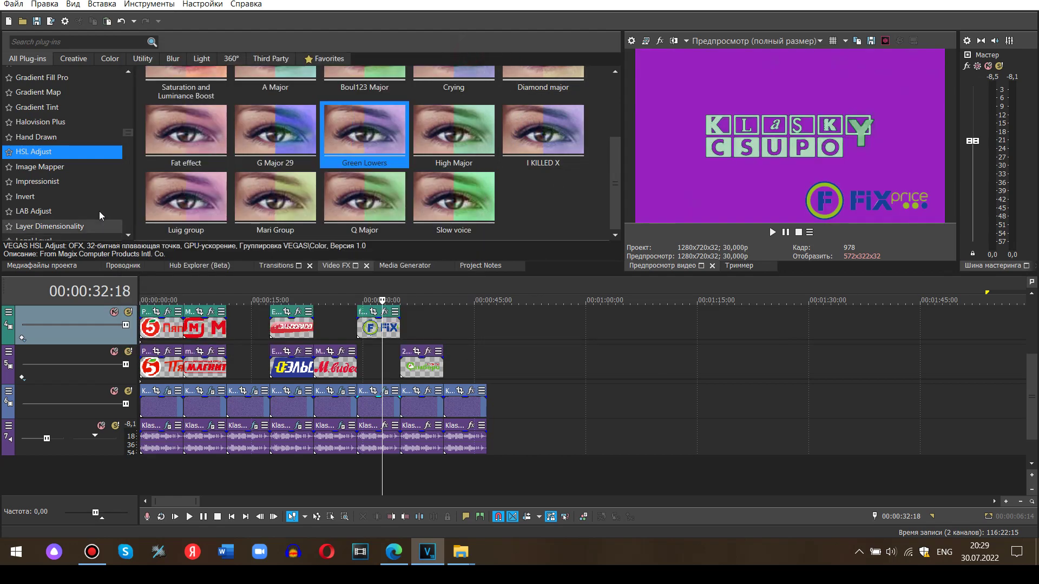
Apply the Channel Blend RGBA -> BGRA preset to the sixth clip and place it before HSL Adjust in the effect chain.
scroll(122, 91, "up", 10)
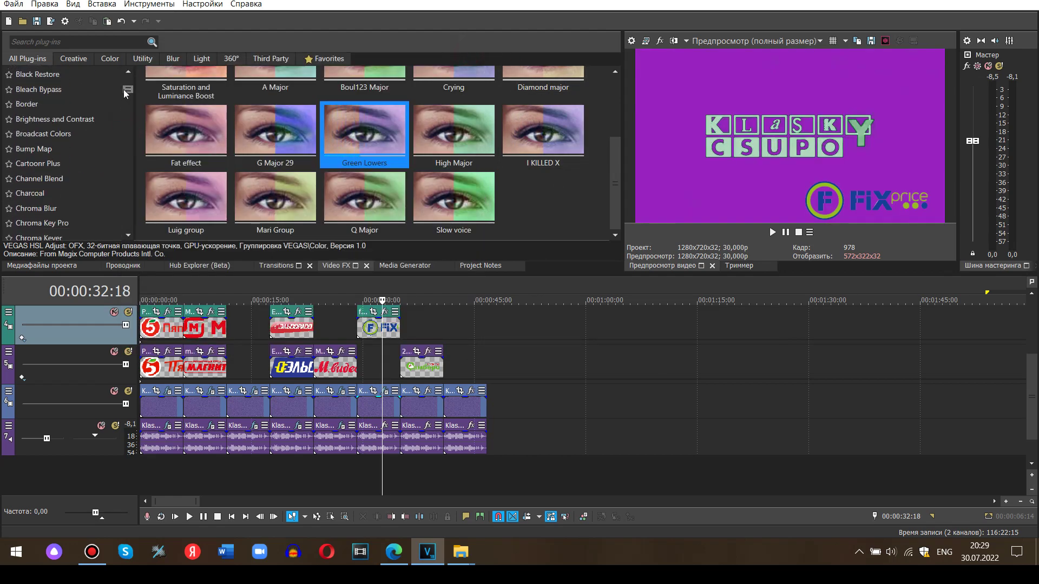
left_click(39, 130)
left_click_drag(453, 170, 388, 405)
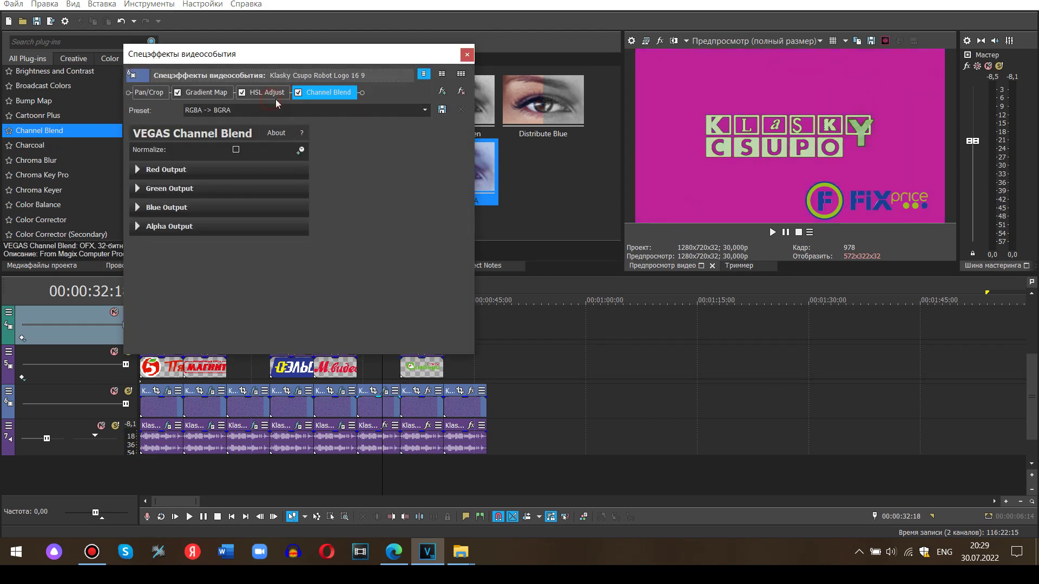
left_click_drag(270, 102, 391, 110)
left_click(271, 92)
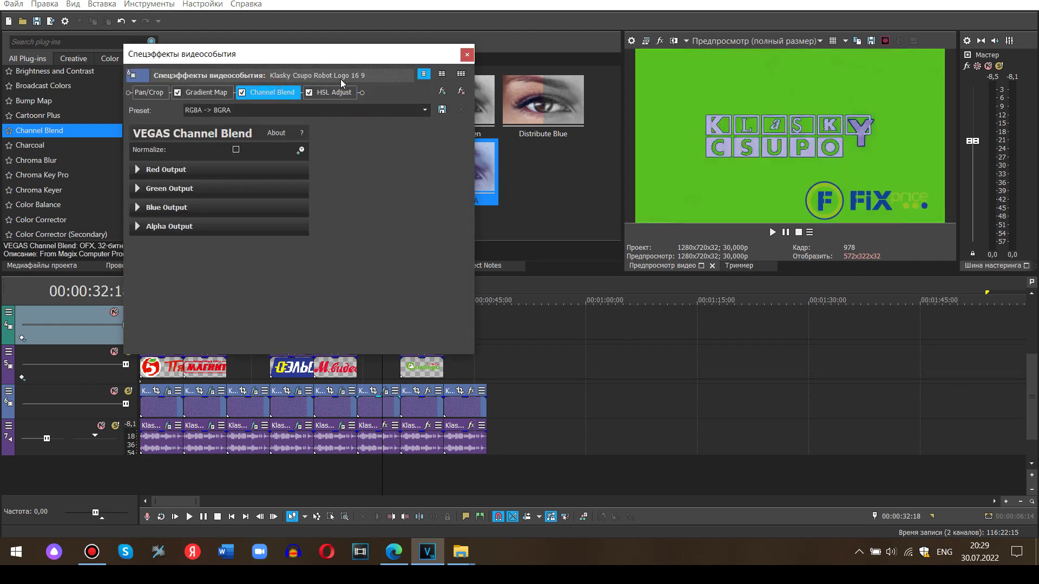
left_click(457, 57)
Add the IL Vocodex (demo) effect to the sixth audio event and load its Chord preset.
left_click(385, 426)
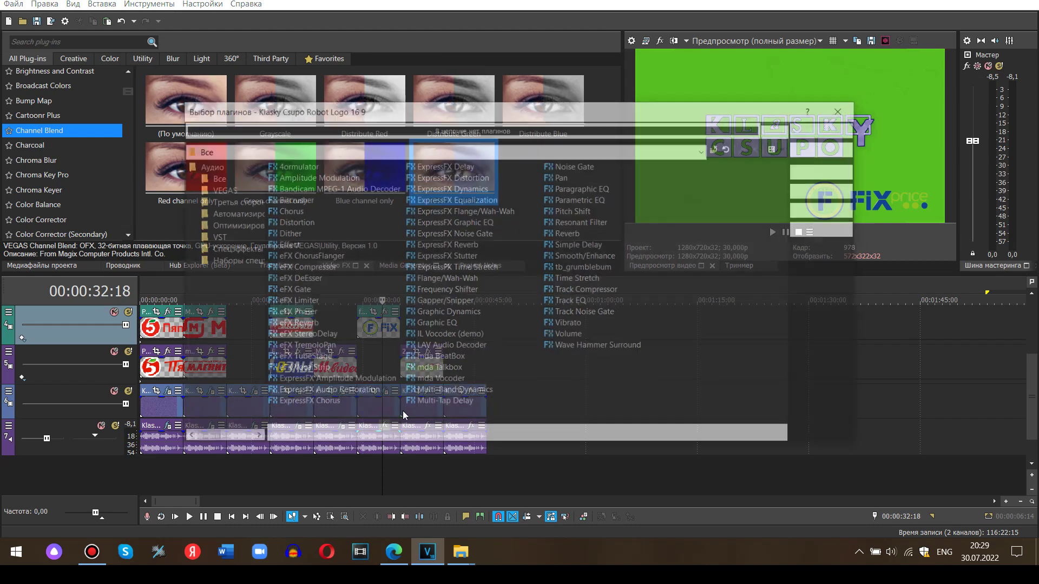
left_click(447, 336)
left_click(826, 170)
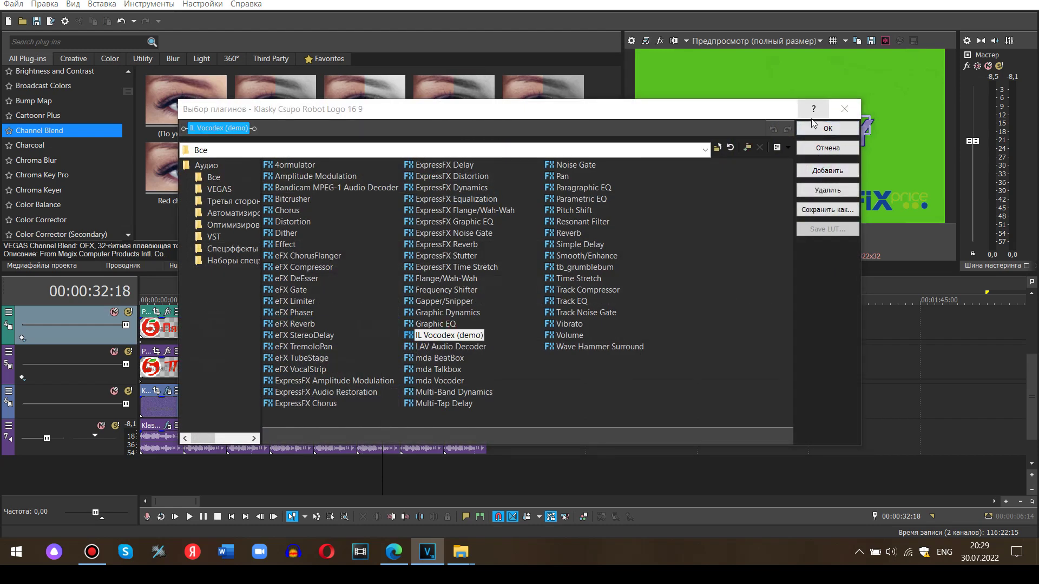
left_click(813, 130)
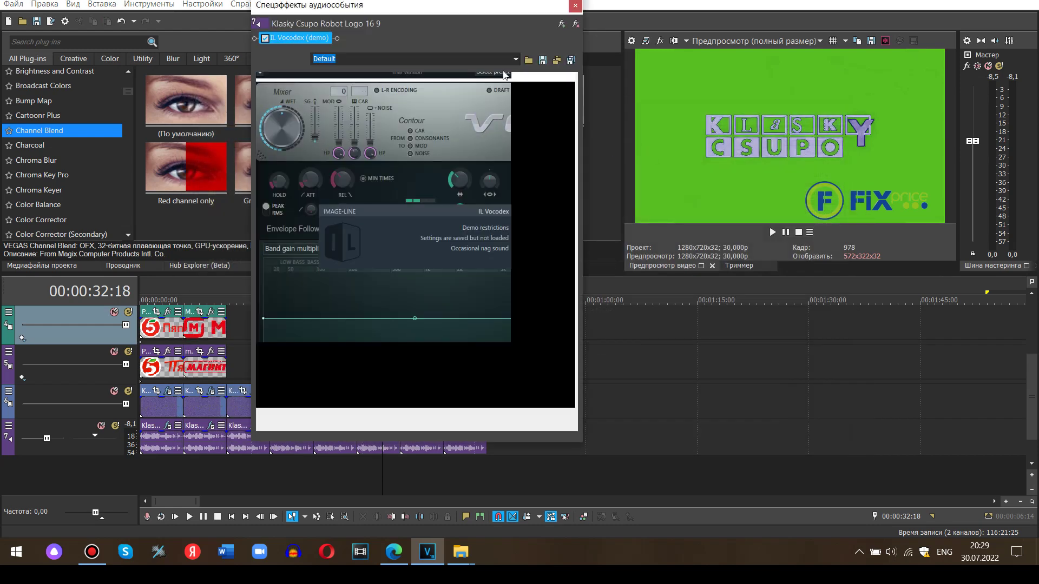
left_click(505, 76)
left_click(516, 167)
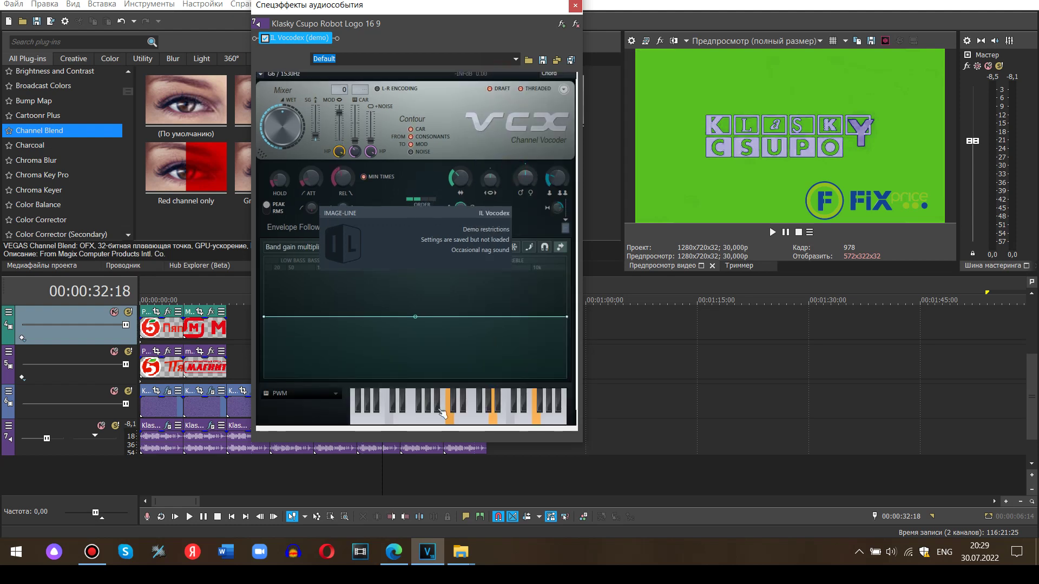
Build a five-note chord of three white and two black keys on the upper part of the sixth event's Vocodex keyboard.
left_click(497, 419)
left_click(508, 418)
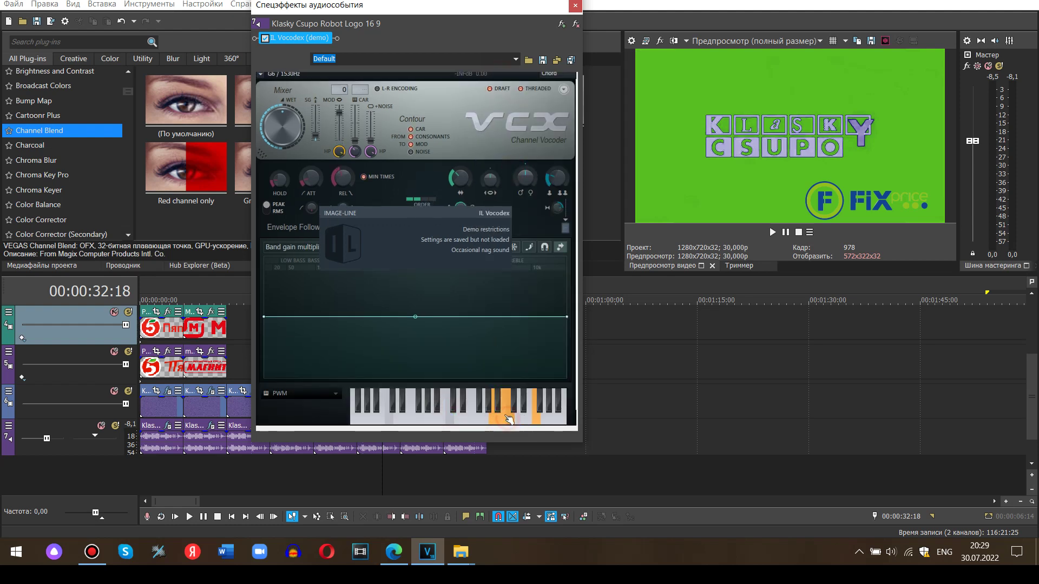
left_click(549, 402)
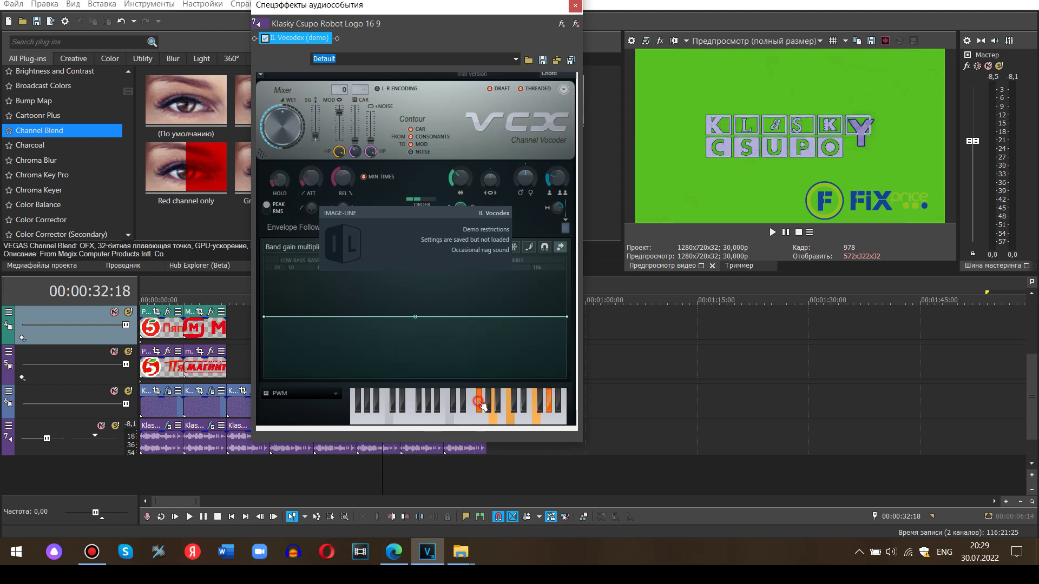
Review the sixth clip's Gradient Map, Channel Blend and HSL Adjust effects alongside its Vocodex chord, and close both effects windows.
left_click(377, 474)
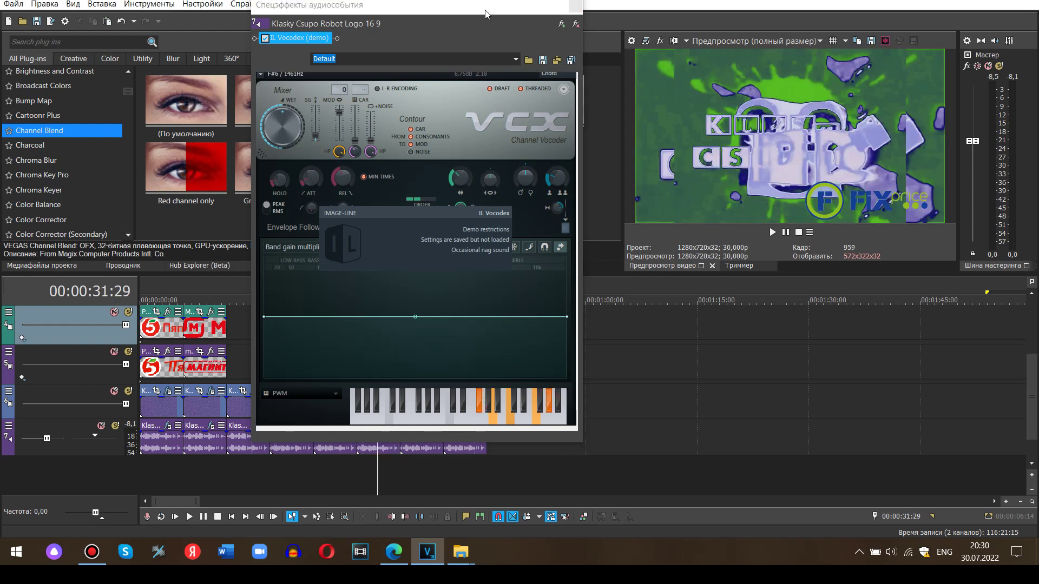
left_click_drag(485, 14, 539, 12)
left_click(369, 448)
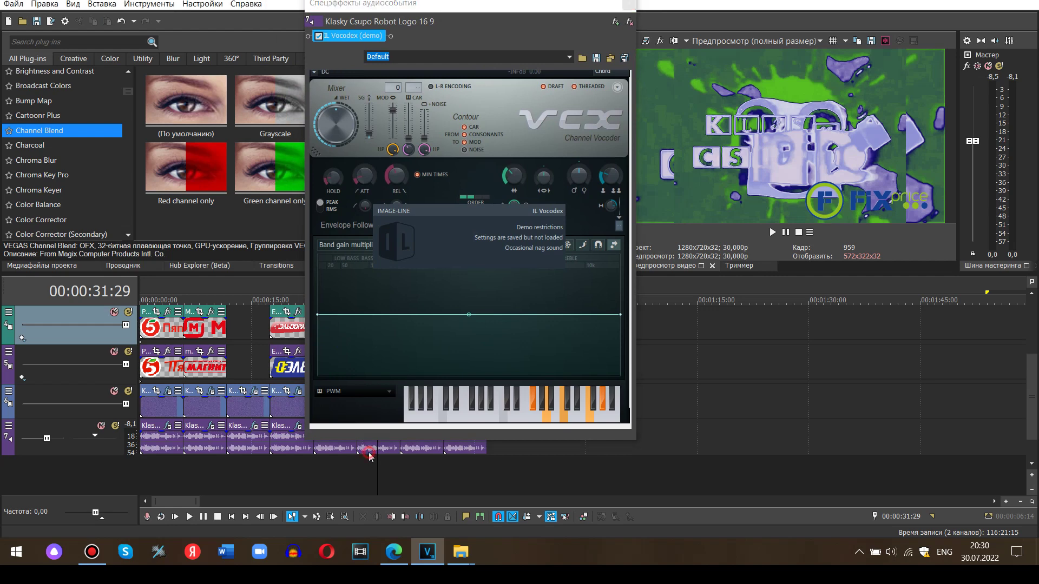
left_click_drag(502, 10, 600, 17)
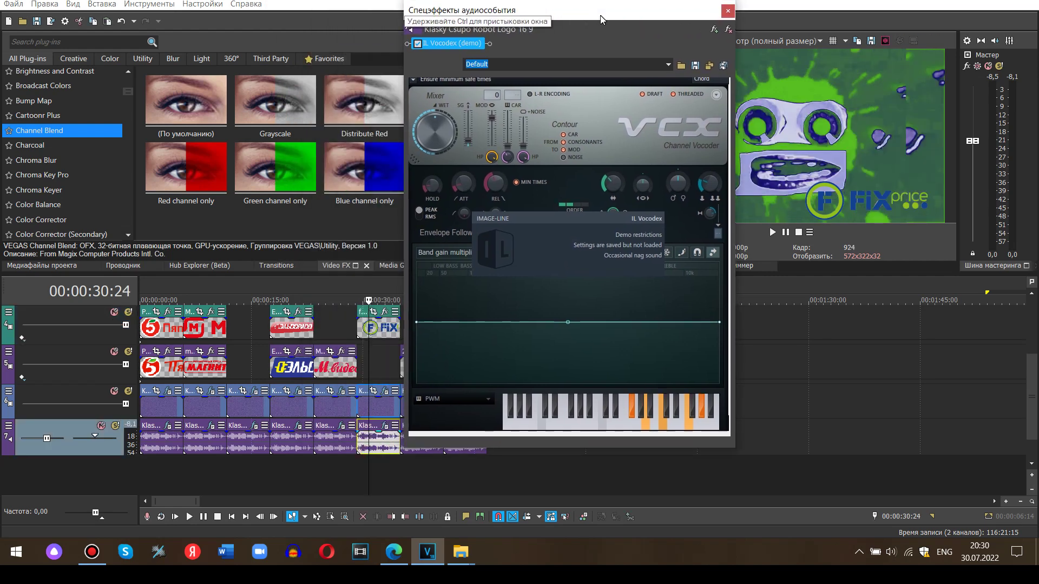
left_click(386, 388)
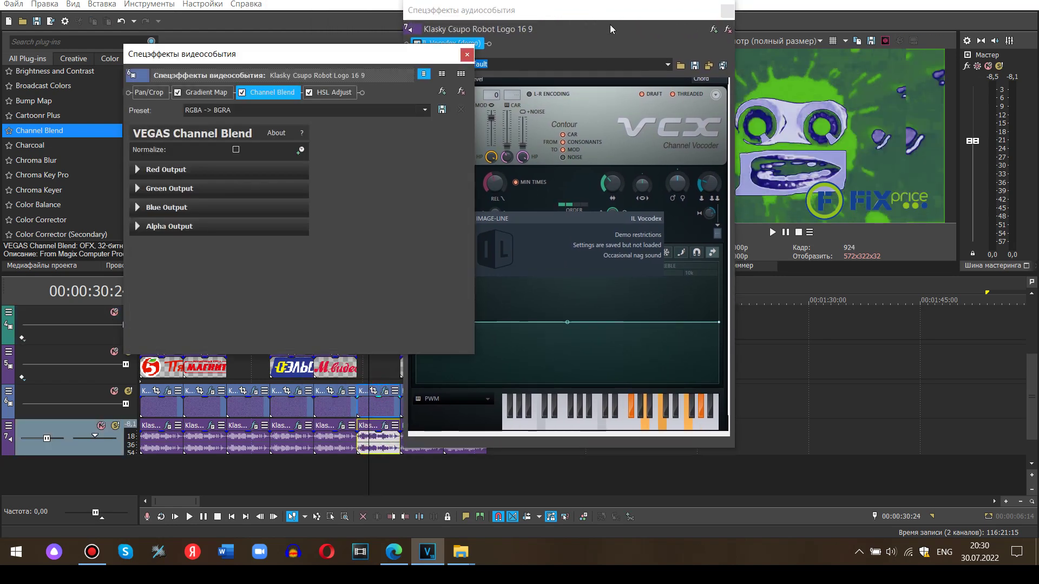
left_click_drag(621, 17, 483, 32)
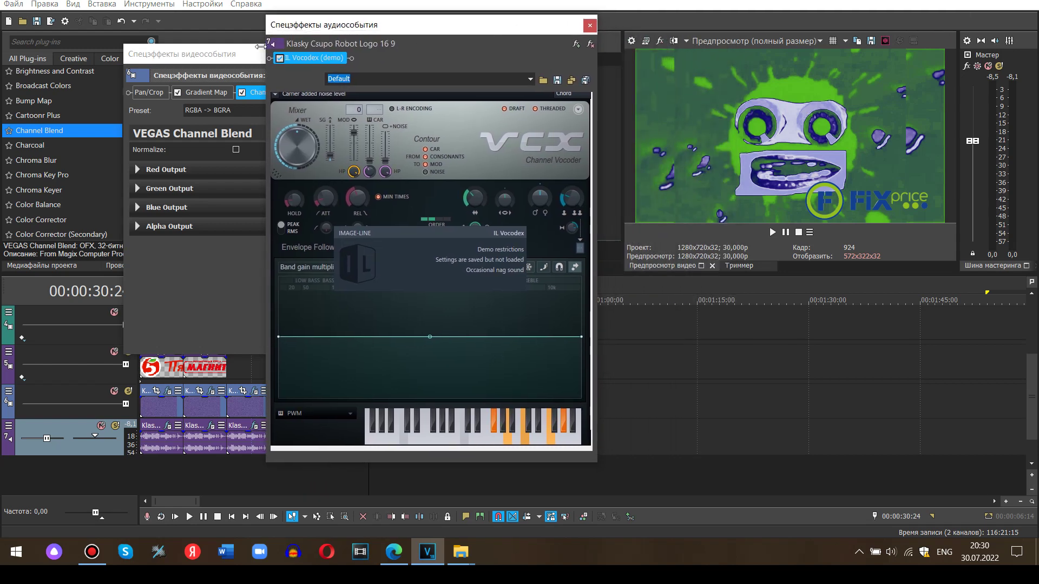
left_click(246, 60)
left_click(226, 93)
left_click(273, 92)
left_click(333, 92)
left_click(466, 56)
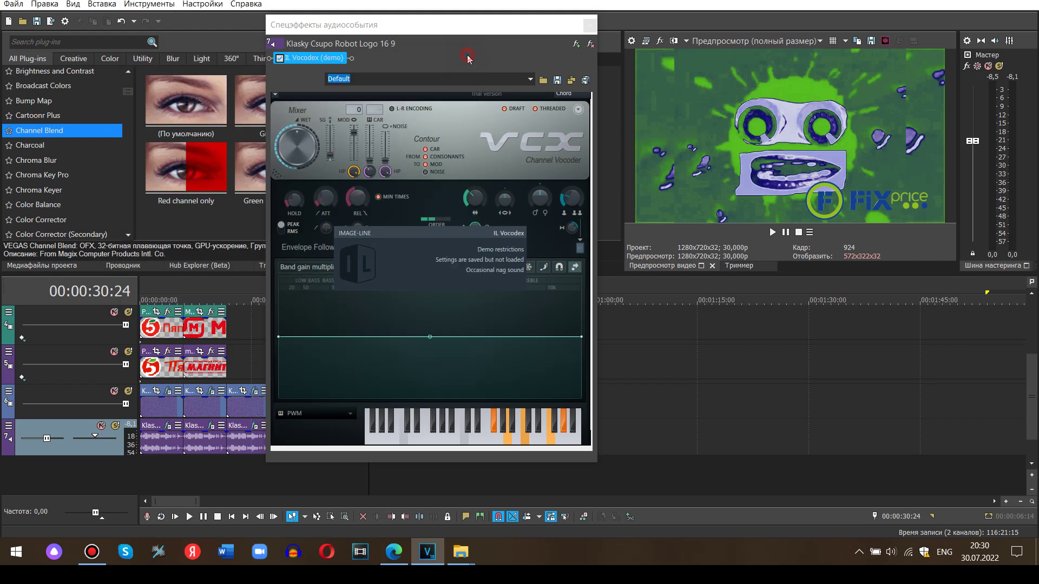
left_click(589, 23)
Apply the Gradient Map Chorded preset to the seventh clip and show its Самбери logo frame in the preview.
left_click(422, 459)
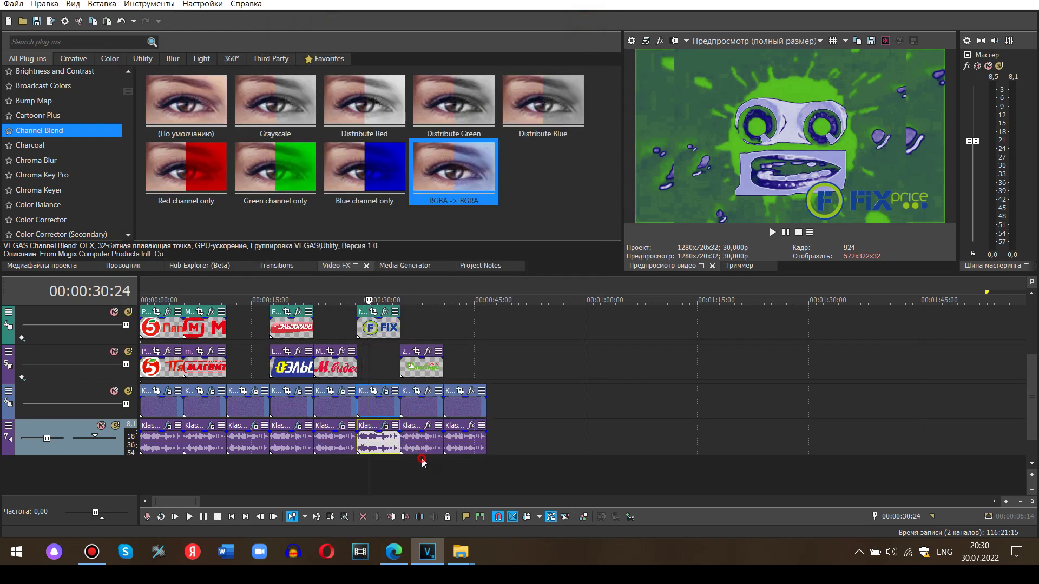
scroll(123, 143, "down", 7)
scroll(122, 142, "down", 4)
scroll(121, 132, "up", 6)
left_click(89, 140)
left_click(186, 220)
left_click_drag(310, 293, 430, 397)
left_click(434, 469)
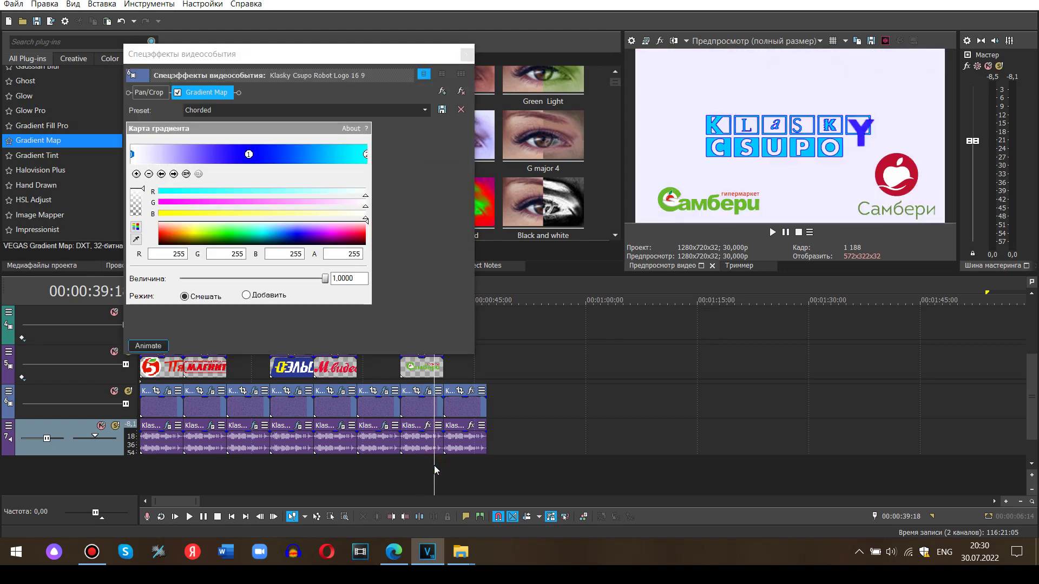
Recolour the seventh clip's gradient with a pure green start, a white middle and a dark red end of 170, 0, 0.
left_click_drag(251, 221, 274, 273)
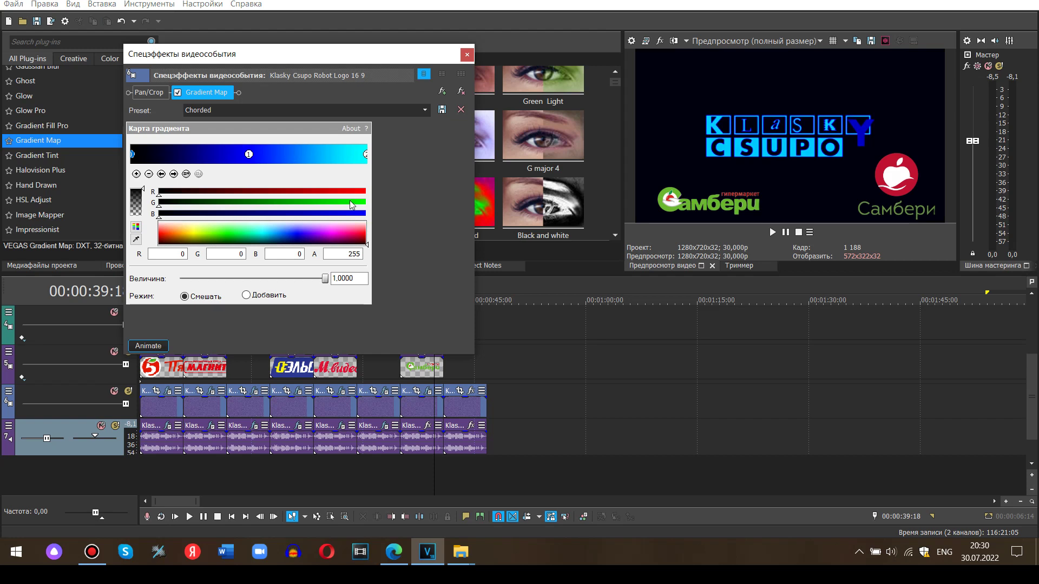
left_click_drag(350, 202, 367, 202)
left_click(251, 154)
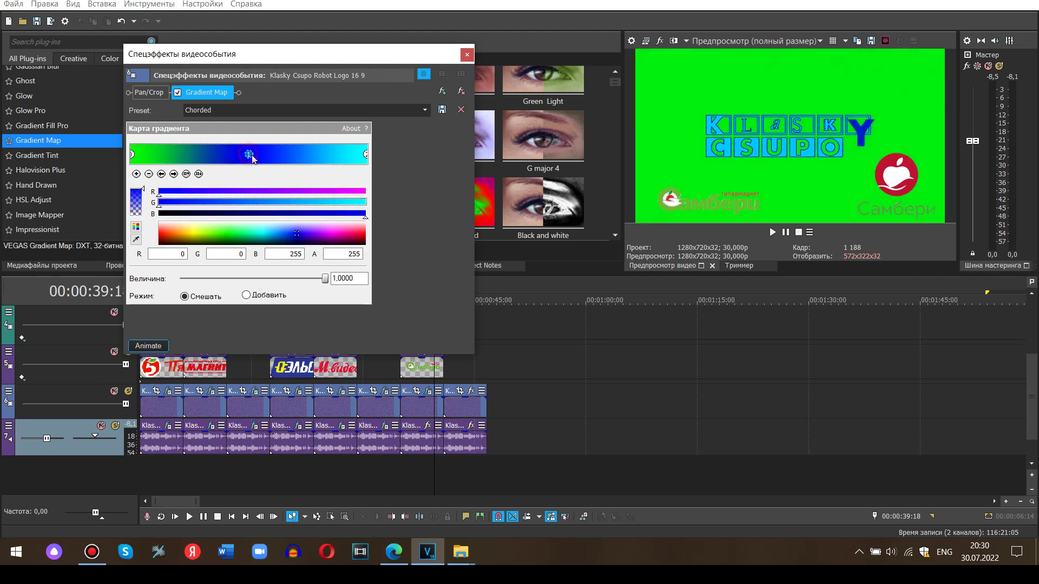
left_click_drag(311, 236, 320, 176)
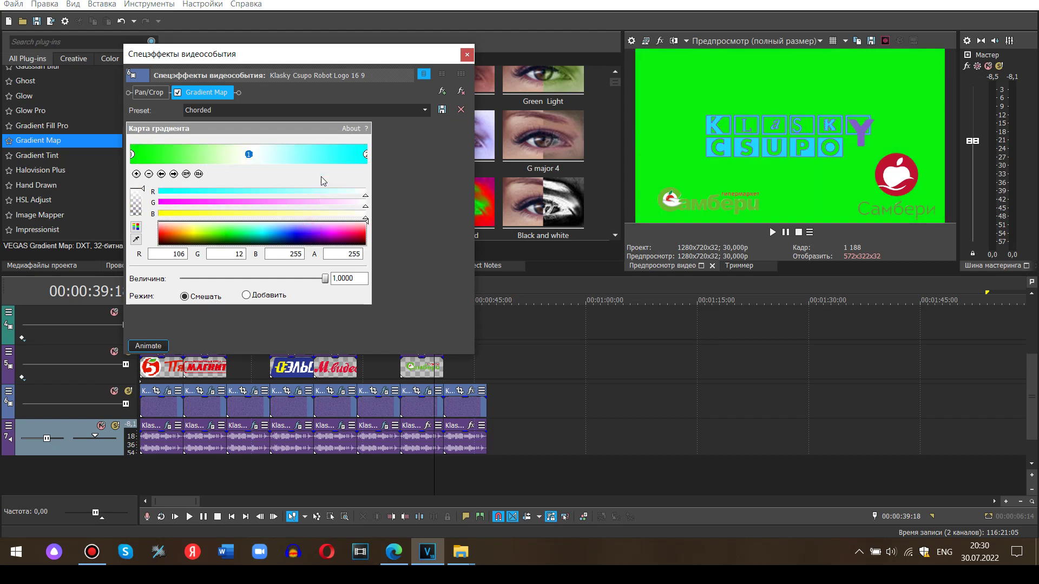
left_click(366, 156)
left_click_drag(349, 233, 368, 246)
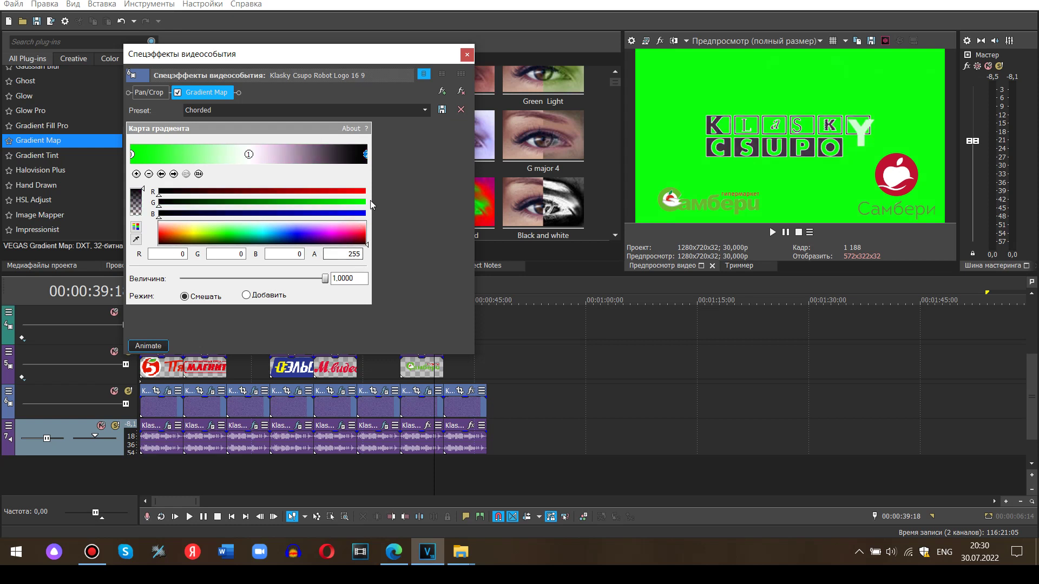
left_click(297, 191)
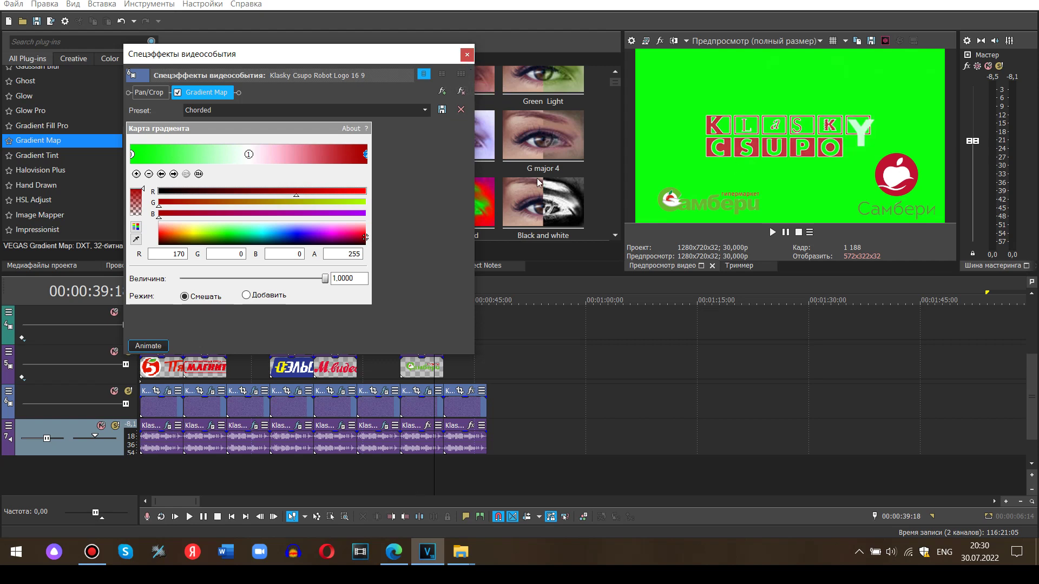
Add the IL Vocodex (demo) effect to the seventh audio event and load its Chord preset.
left_click(427, 426)
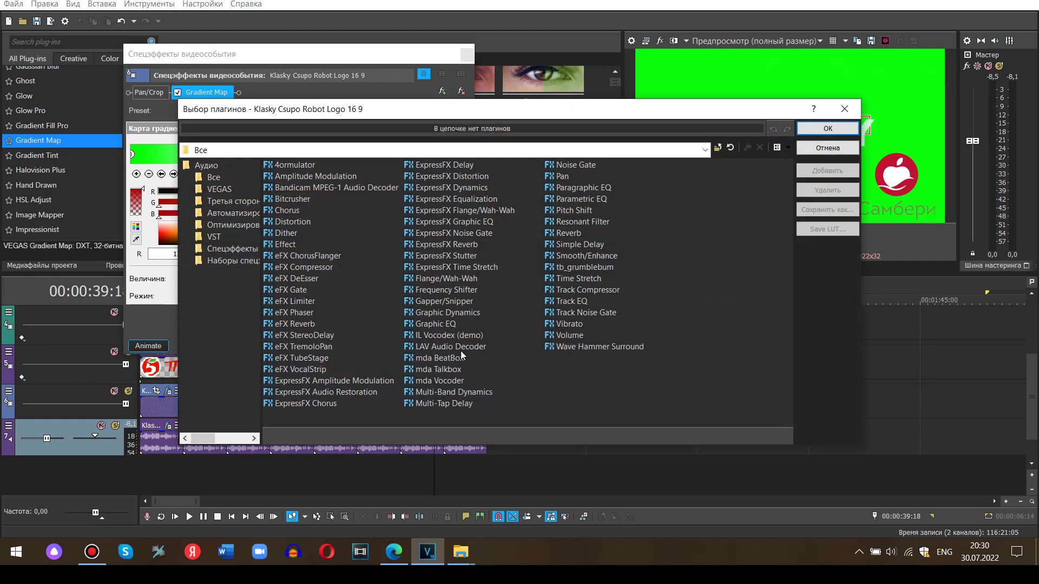
left_click(448, 334)
left_click(826, 170)
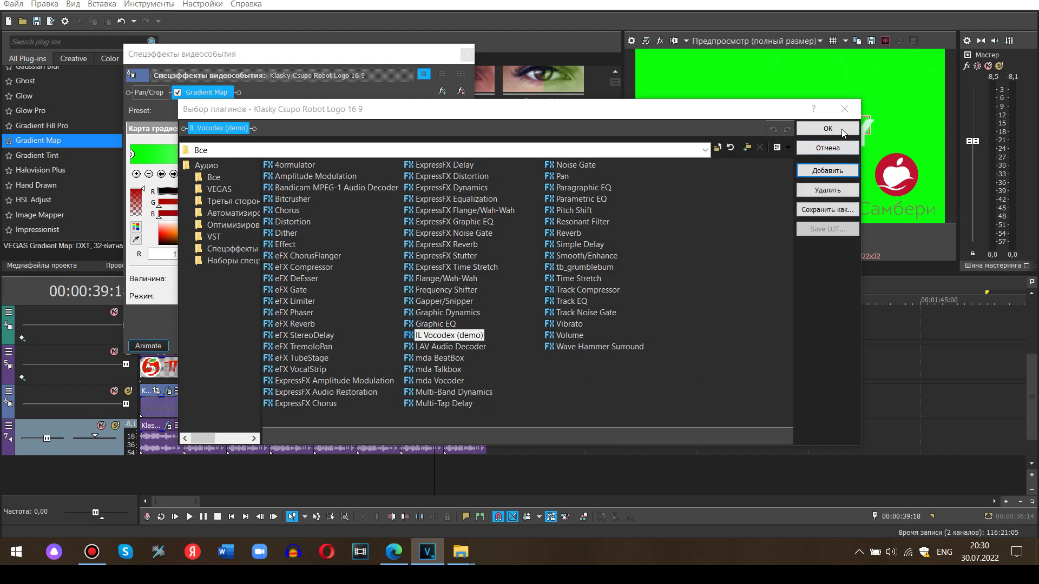
left_click(828, 128)
left_click(507, 92)
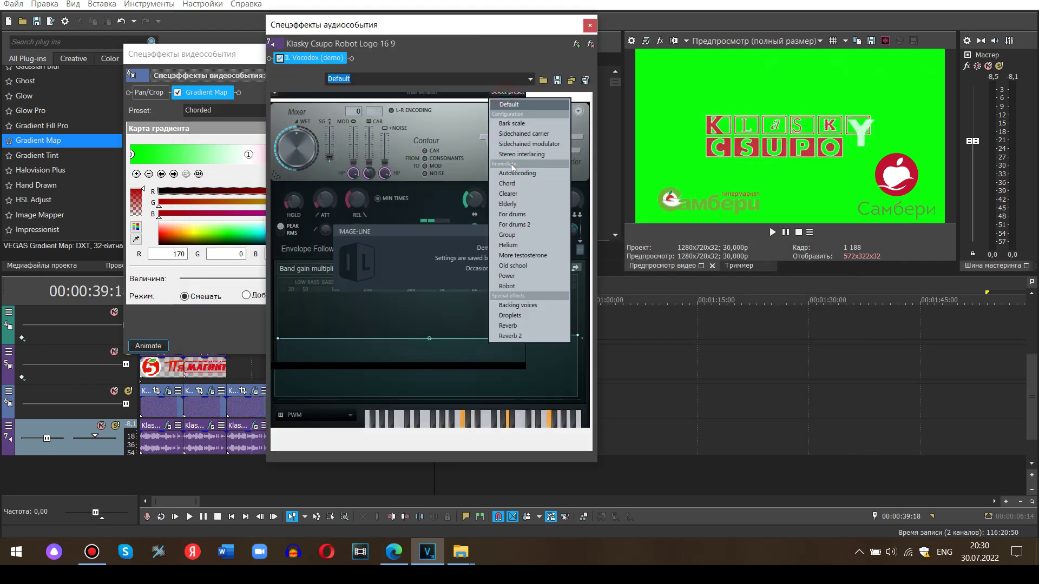
left_click(507, 183)
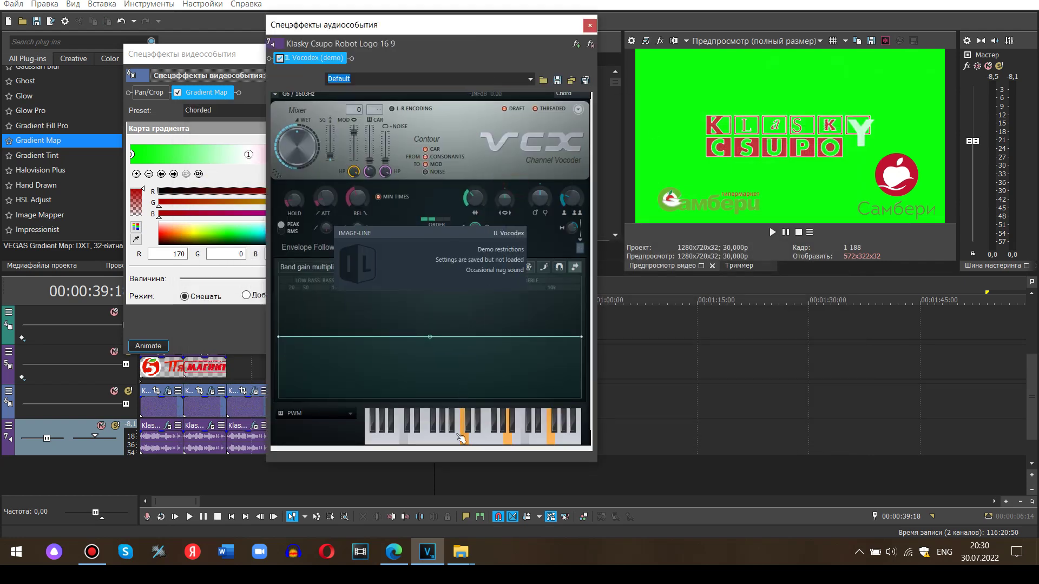
Build a dense chord of white and black keys on the middle and upper Vocodex keyboard, and close the seventh clip's effects windows.
left_click(478, 422)
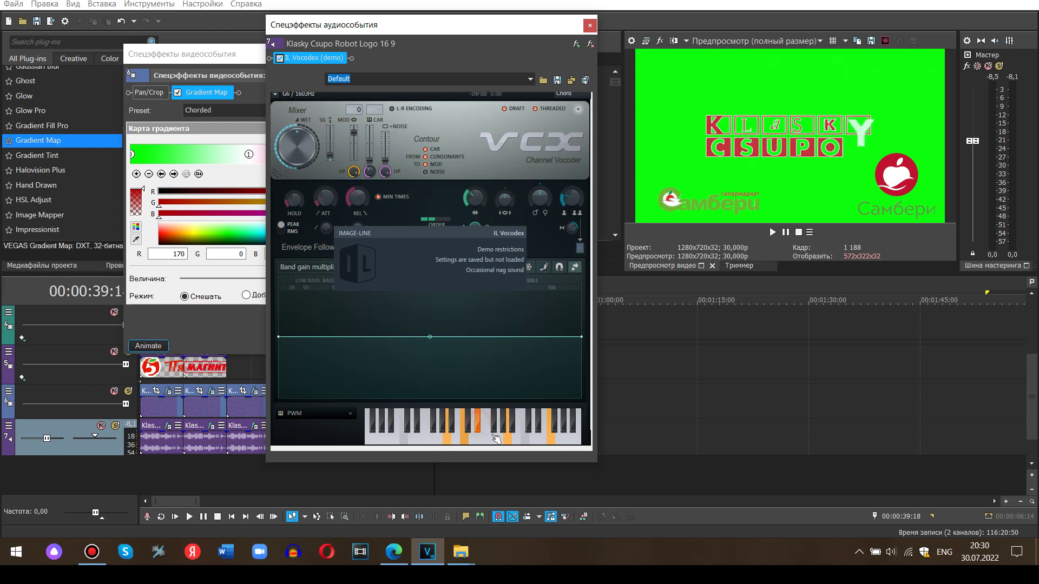
left_click(538, 426)
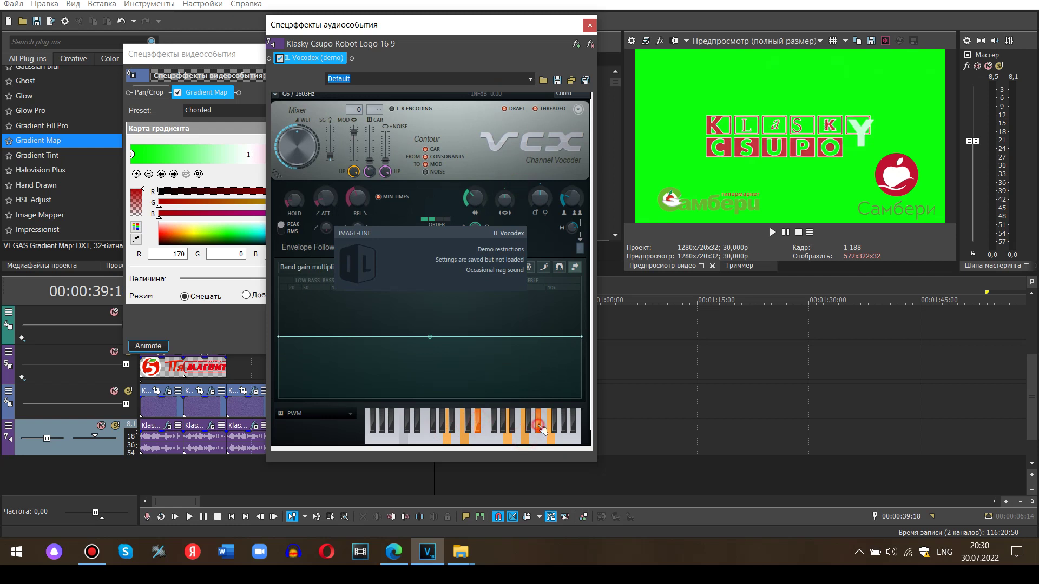
left_click(486, 439)
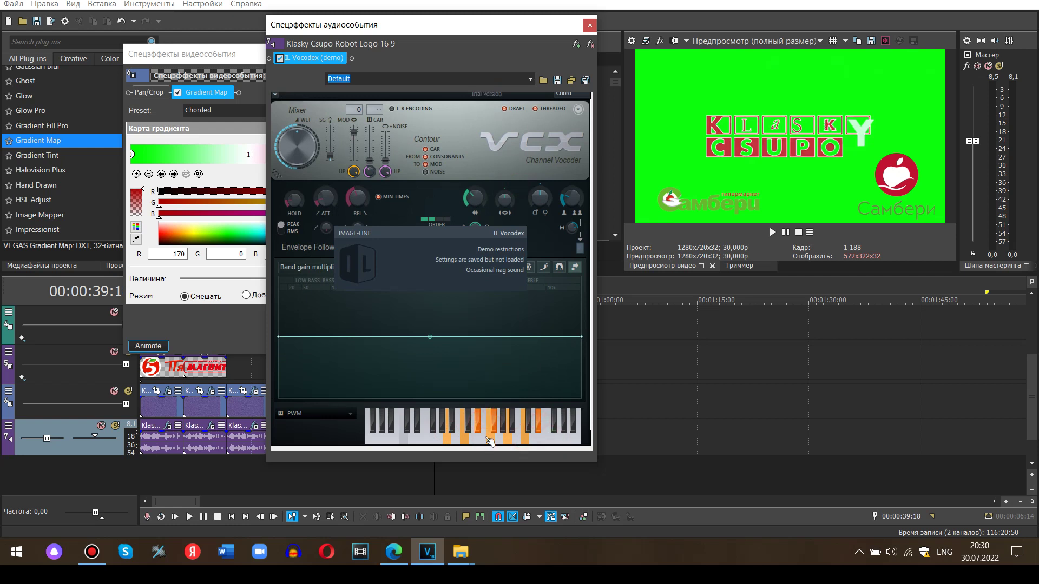
left_click(244, 53)
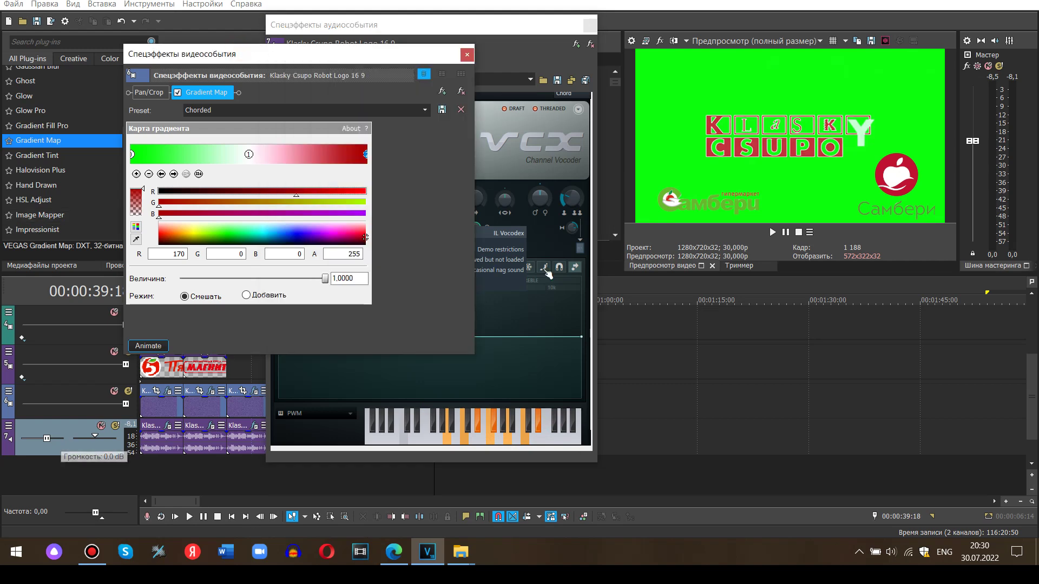
left_click(469, 54)
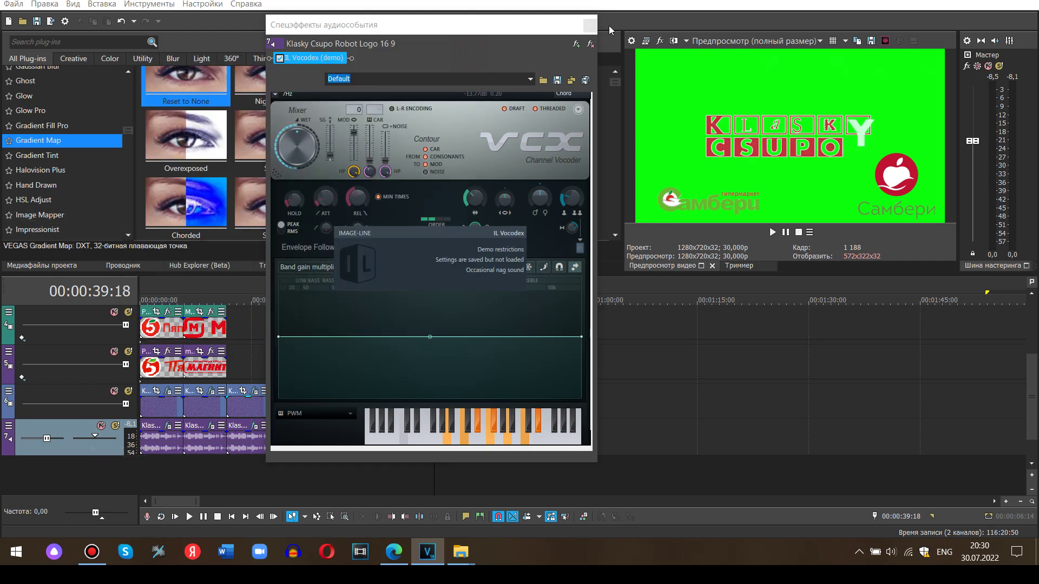
left_click(590, 24)
Apply the Gradient Map Chorded preset to the eighth clip, the one with the РЕМИ logo.
left_click(463, 469)
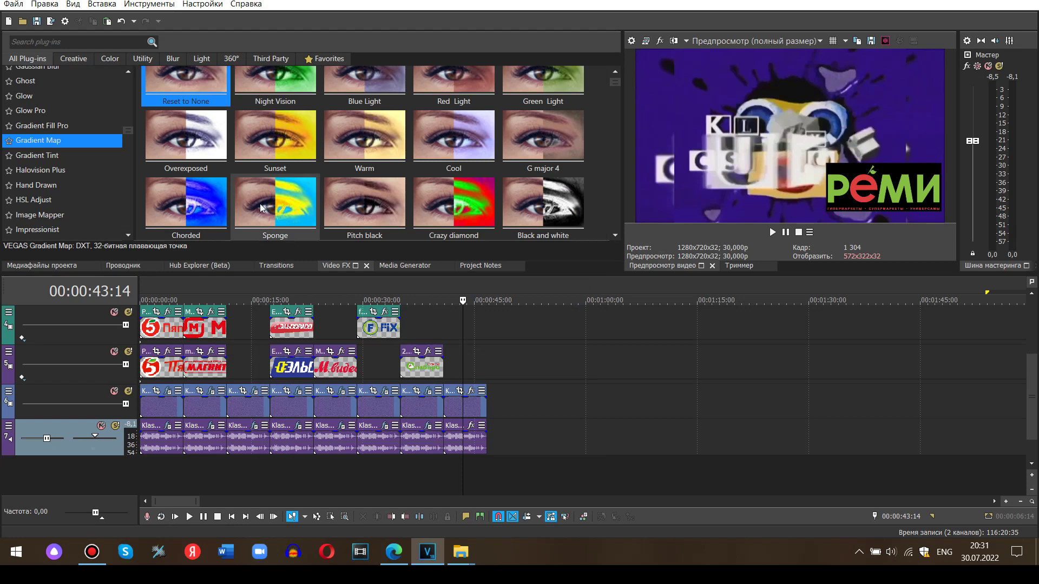
left_click(186, 205)
left_click_drag(465, 417, 466, 411)
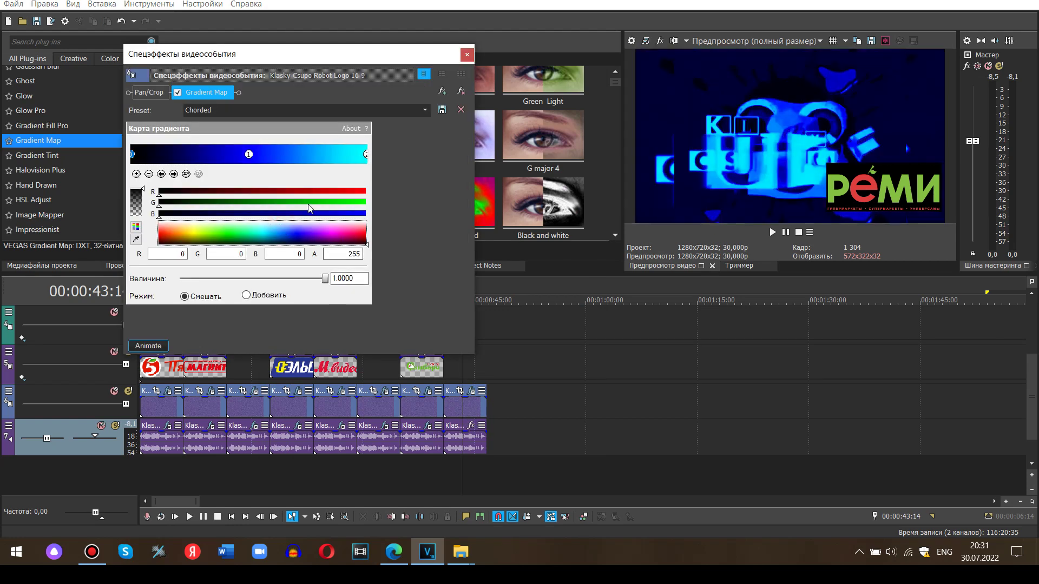
Set the eighth clip's gradient to a red start of 245, 0, 0, a green middle of 56, 255, 0 and a white end.
left_click_drag(316, 194, 357, 195)
left_click(249, 154)
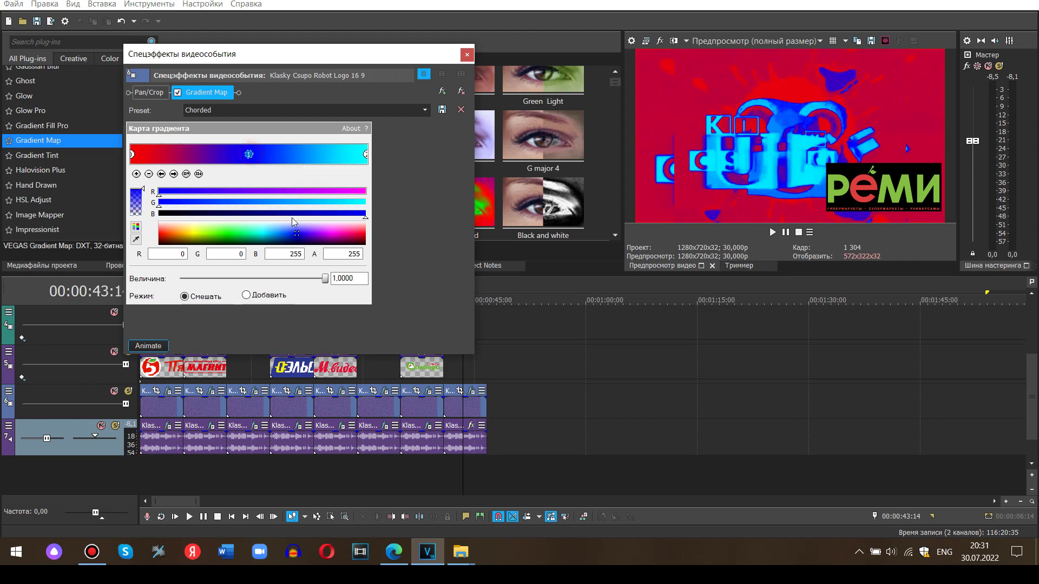
left_click(364, 202)
left_click(367, 154)
left_click(348, 218)
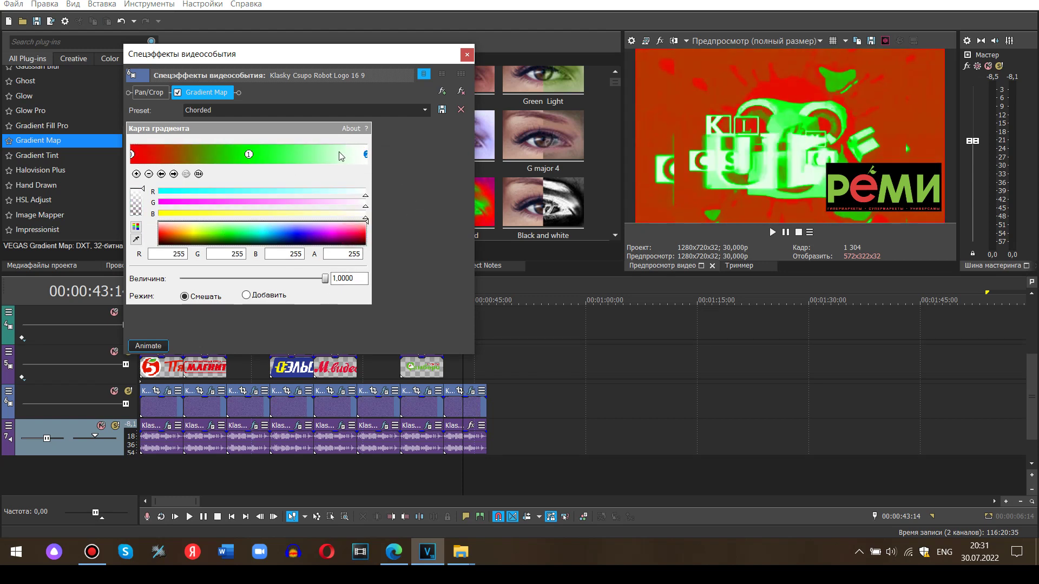
left_click(249, 154)
left_click(201, 194)
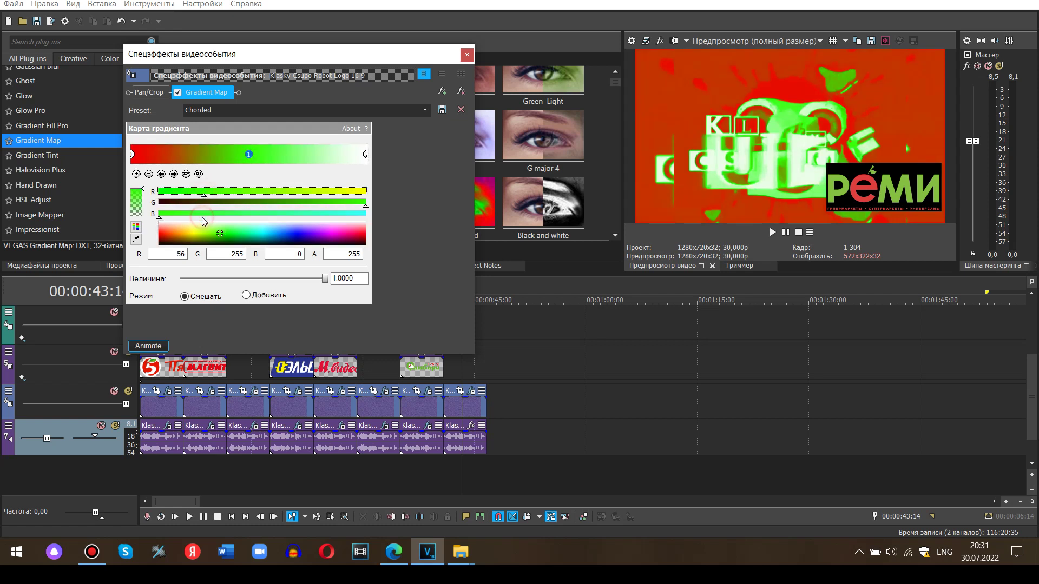
Change the eighth clip's starting gradient colour to light green with red 65, blue 65 and full green.
left_click(132, 155)
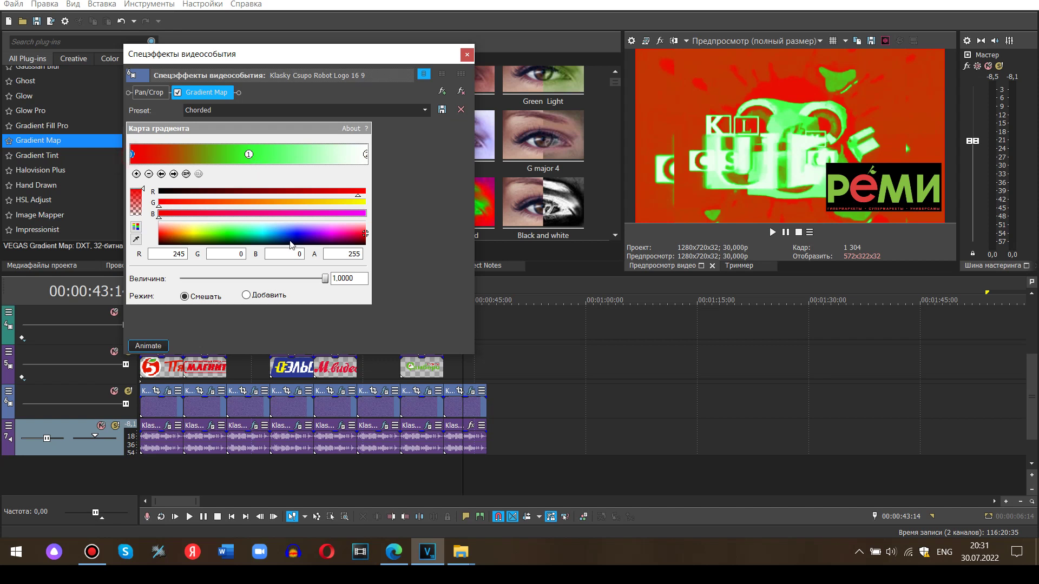
left_click_drag(287, 234, 269, 295)
double_click(178, 255)
type("65")
left_click_drag(279, 254, 383, 269)
type("65")
left_click_drag(306, 203, 367, 203)
Change the eighth clip's middle gradient colour to red 210, 0, 0.
left_click(249, 155)
left_click_drag(245, 233, 248, 278)
left_click_drag(169, 254, 293, 274)
type("210")
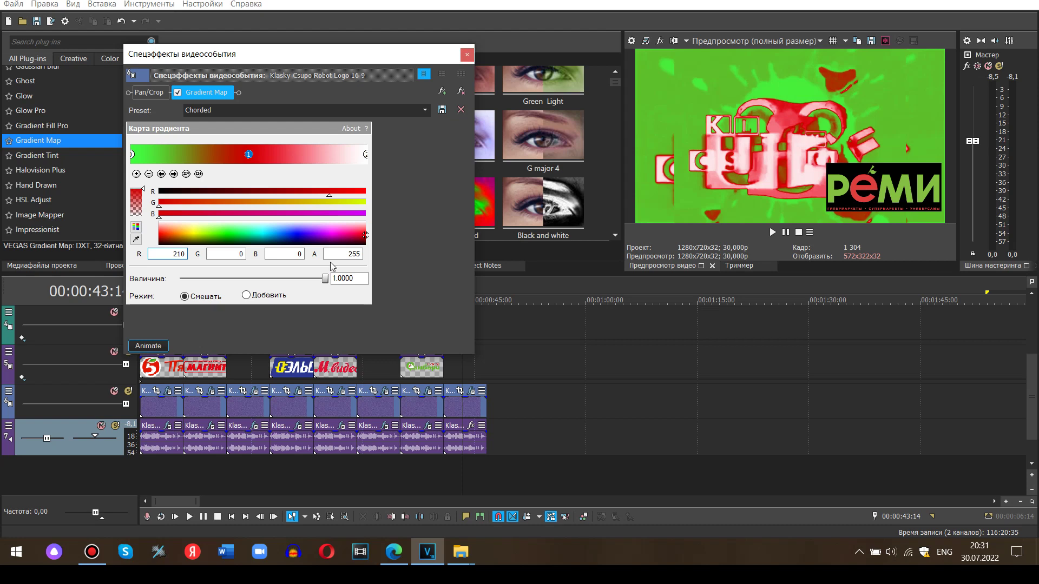
Add the IL Vocodex (demo) effect to the eighth audio event and load its Chord preset.
left_click(470, 426)
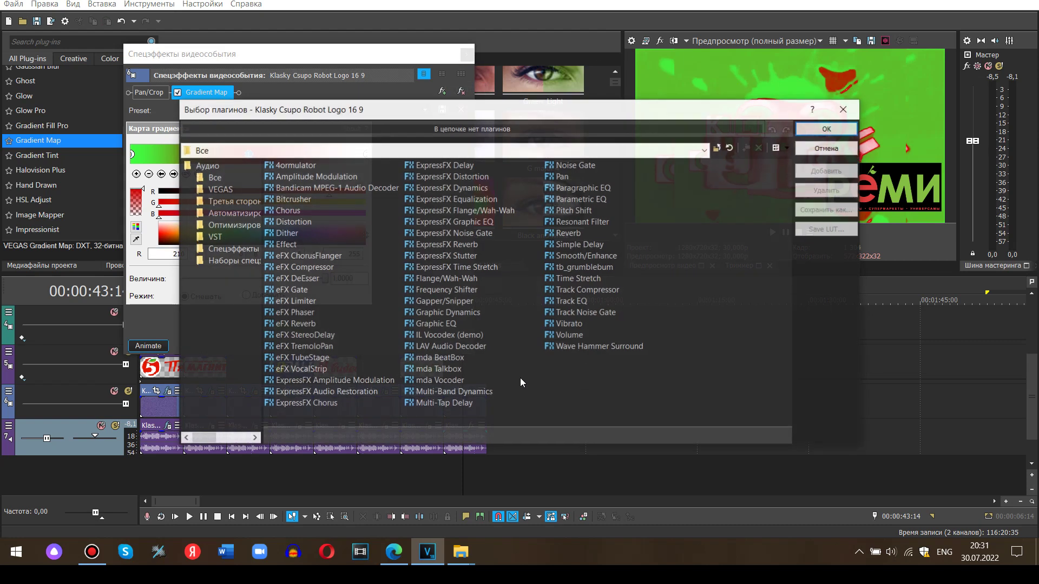
left_click(449, 334)
left_click(840, 169)
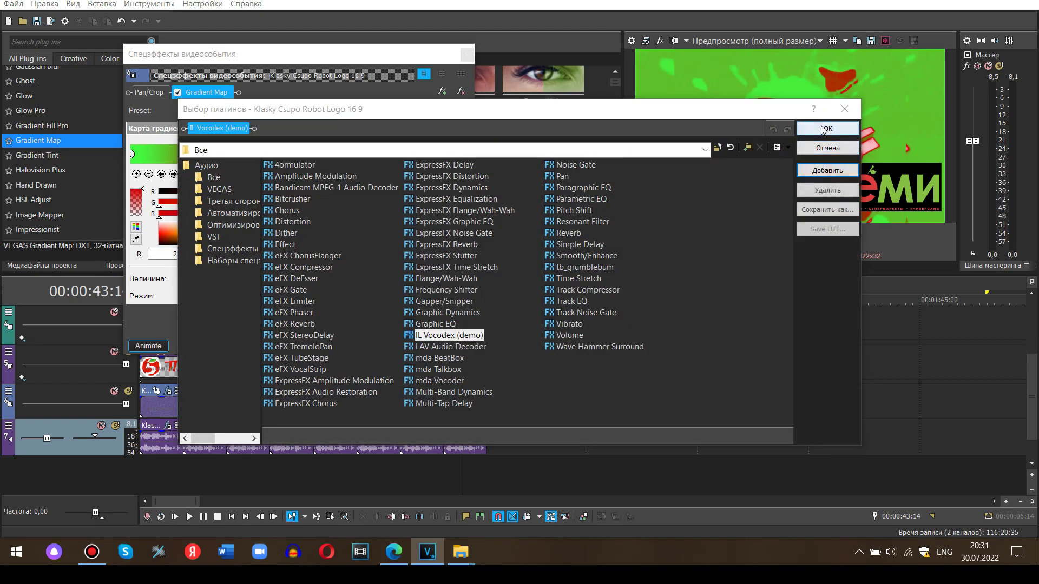
left_click(826, 128)
left_click(502, 94)
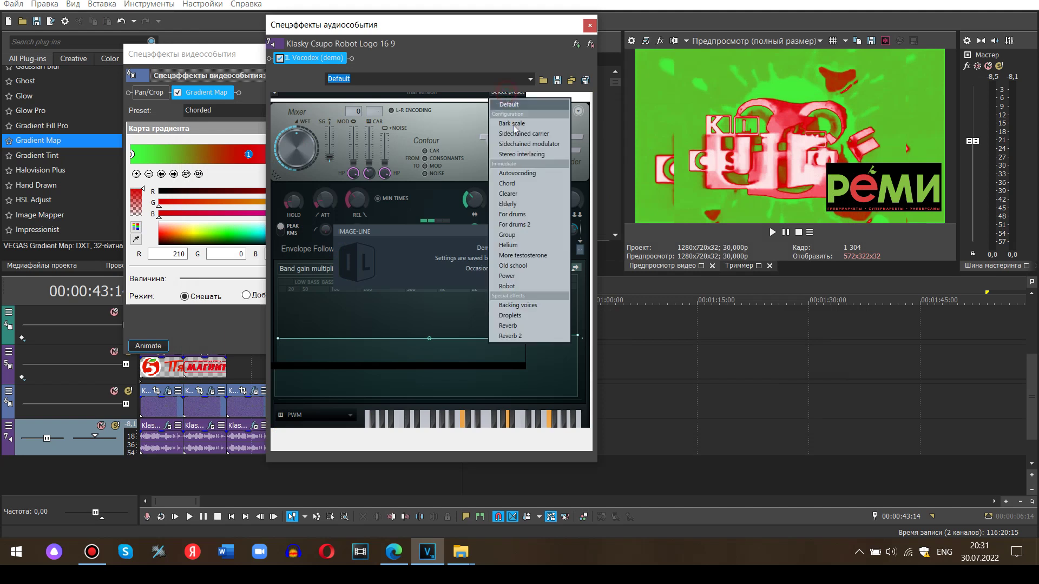
left_click(524, 184)
Build a wide chord of white and black keys across the eighth event's Vocodex keyboard, and close both of its effects windows.
left_click(463, 438)
left_click(509, 439)
left_click(550, 440)
left_click(418, 427)
left_click(435, 439)
left_click(451, 428)
left_click(469, 438)
left_click(492, 429)
left_click(539, 424)
left_click(551, 437)
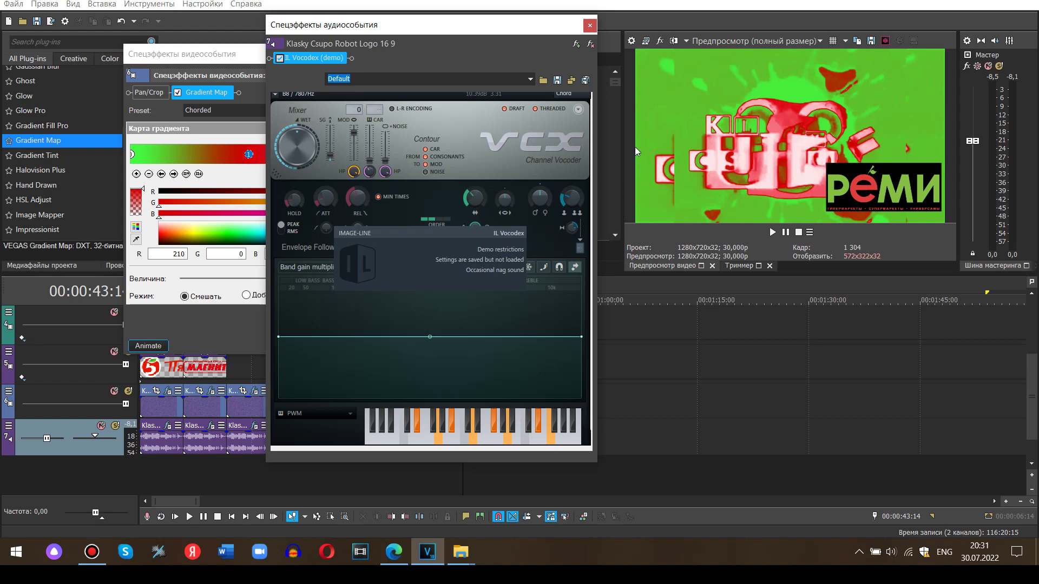
left_click(246, 56)
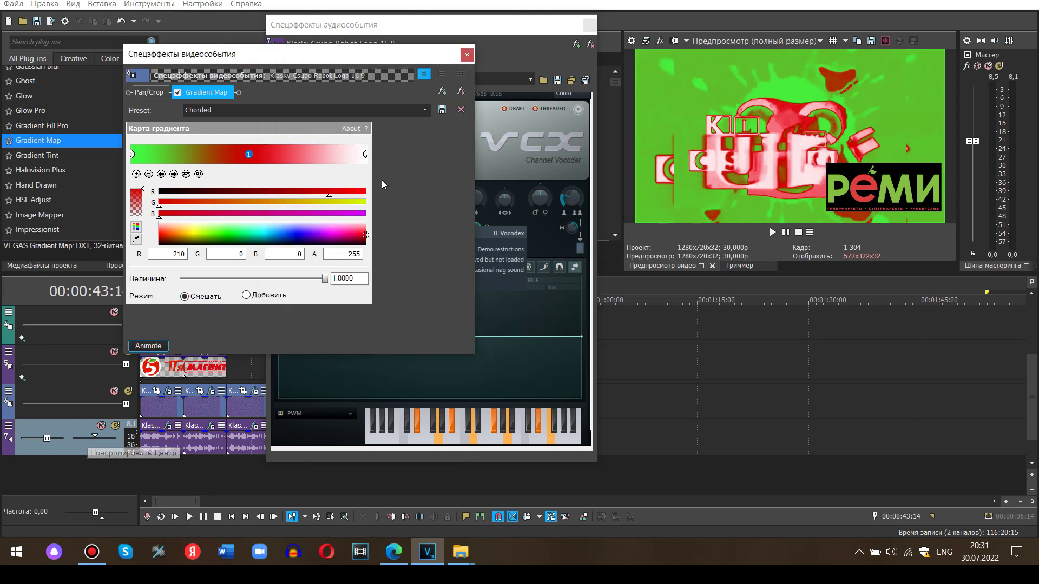
left_click(467, 55)
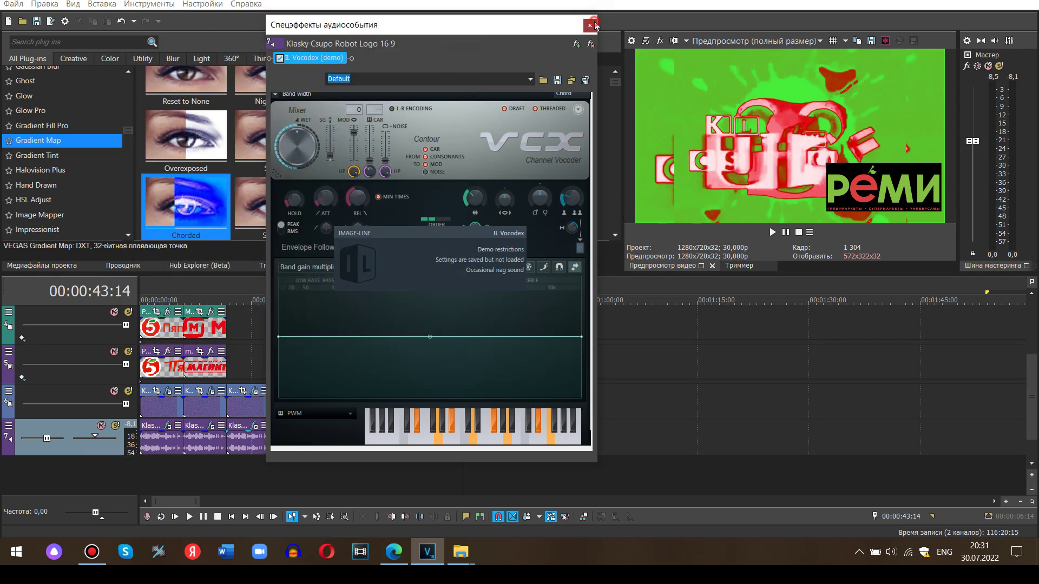
left_click(590, 24)
Check the first clip's preview frame and Gradient Map settings, and close its effects window.
left_click(161, 457)
left_click(168, 391)
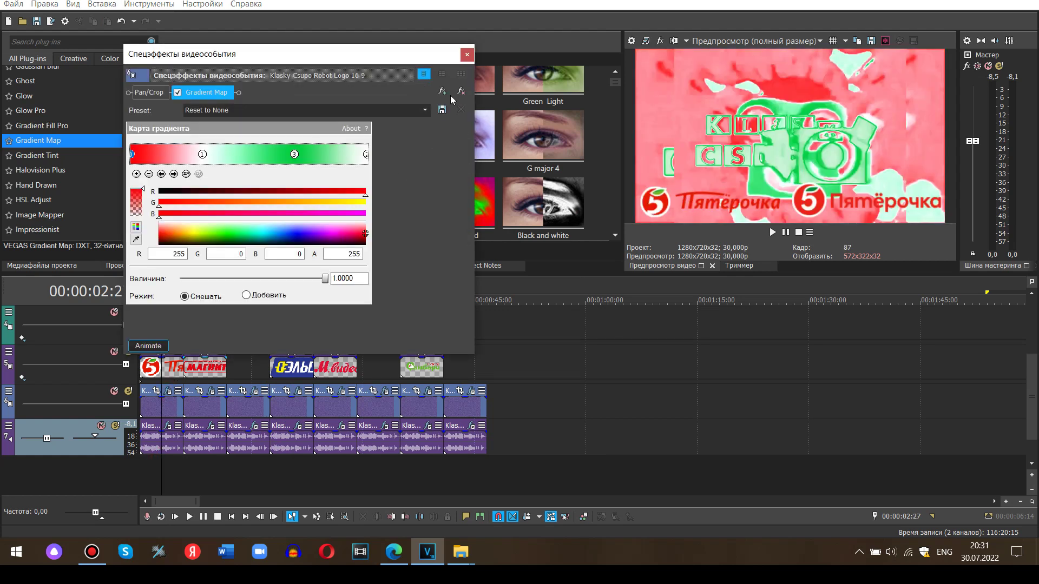
left_click(466, 55)
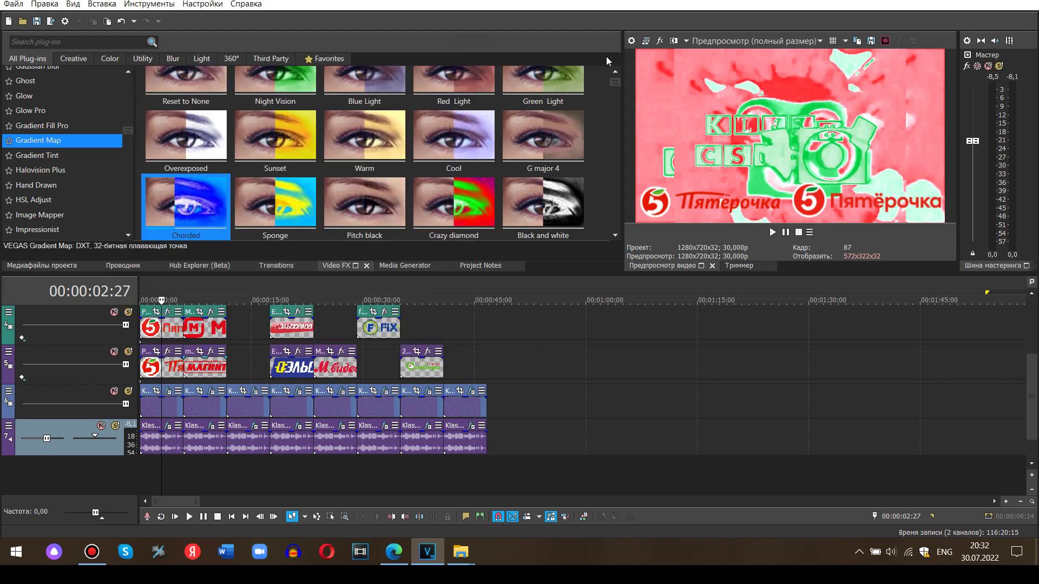